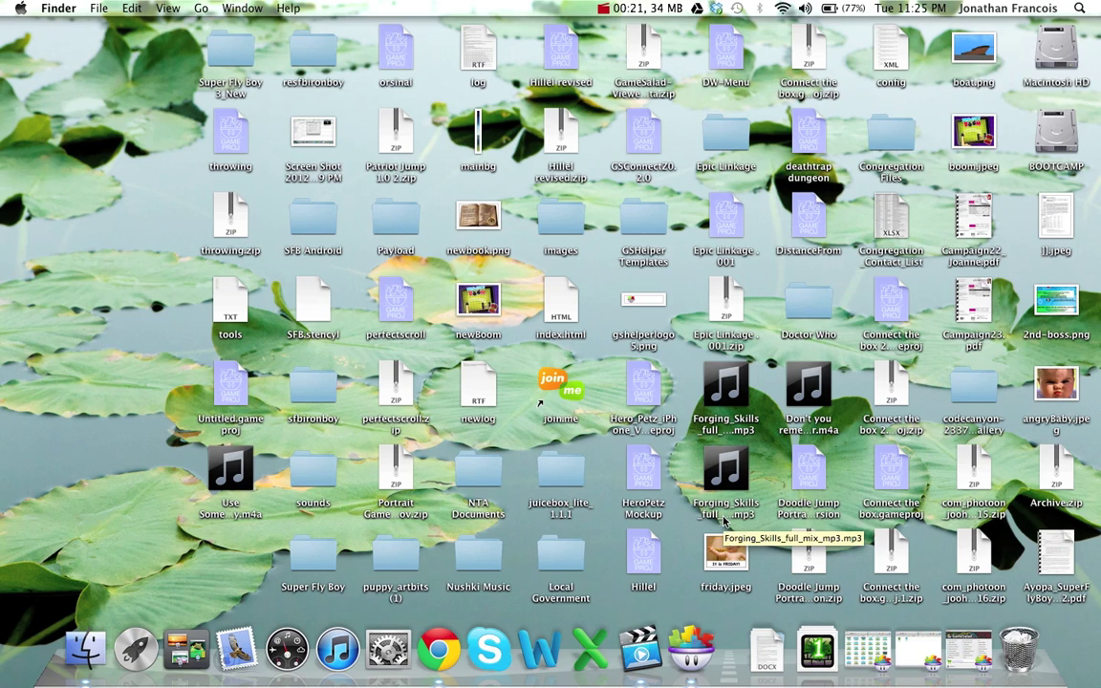
# Open the Initial Scene full-screen and open the red music and Rule activator actor's rules.
pyautogui.click(919, 650)
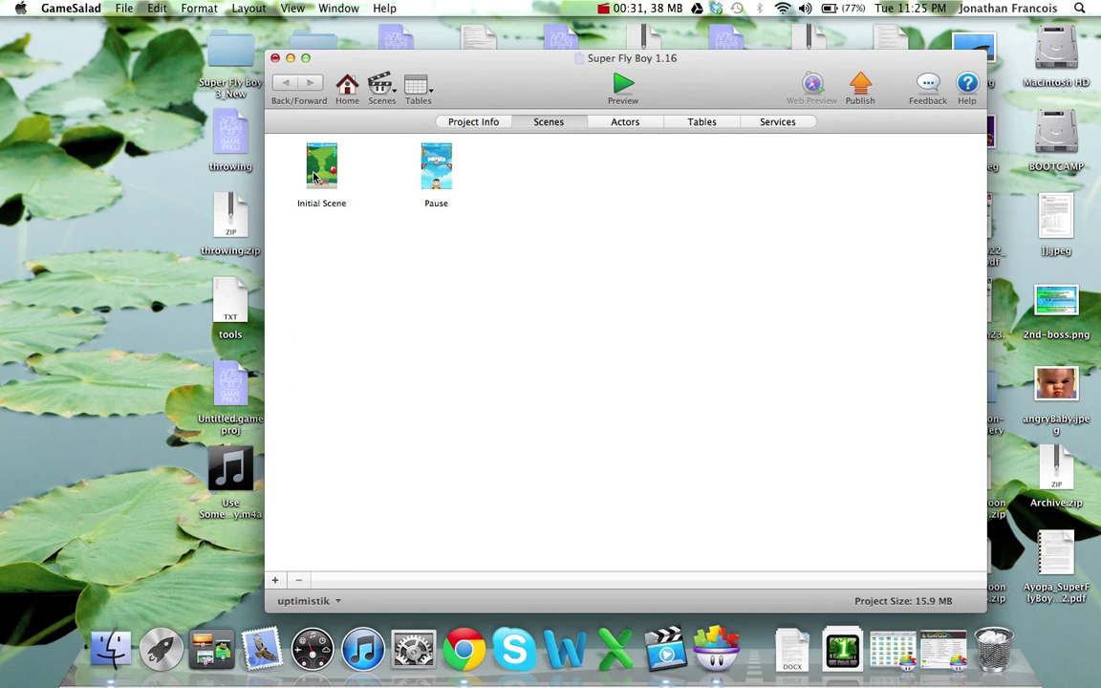
pyautogui.click(285, 159)
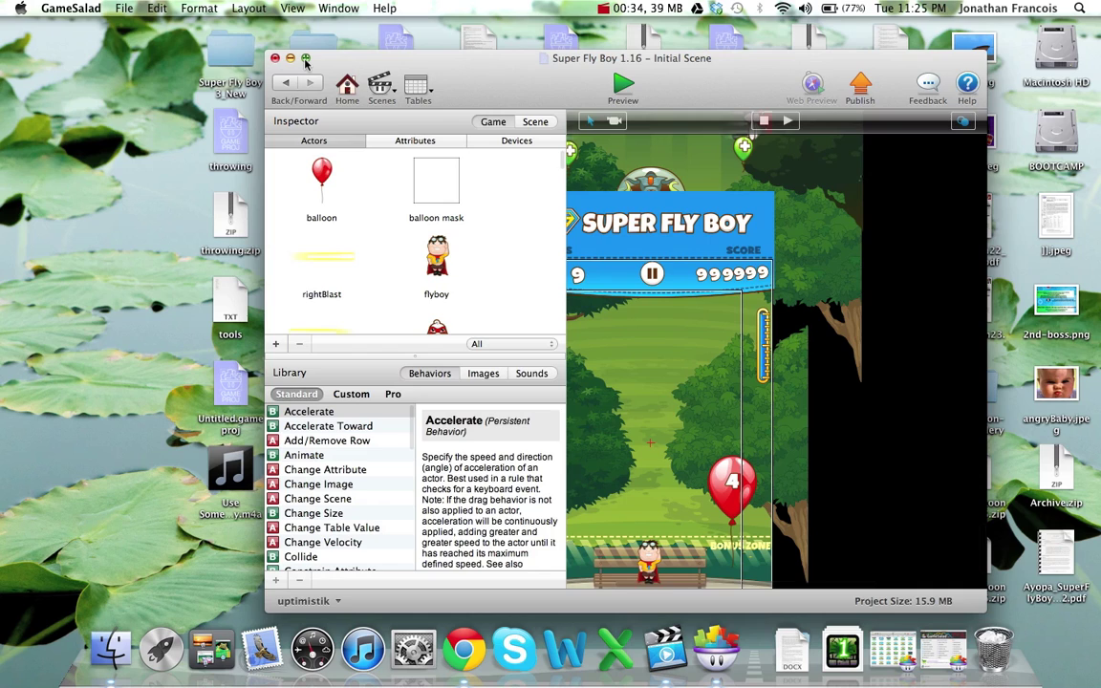
pyautogui.click(305, 60)
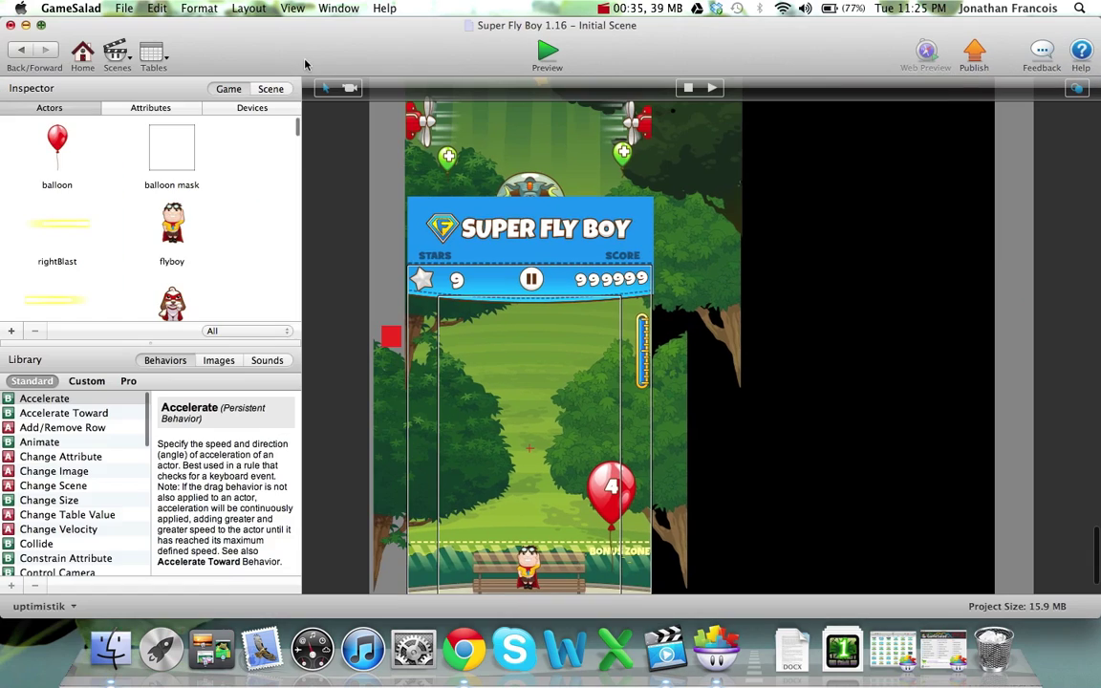
pyautogui.click(391, 337)
pyautogui.doubleClick(391, 337)
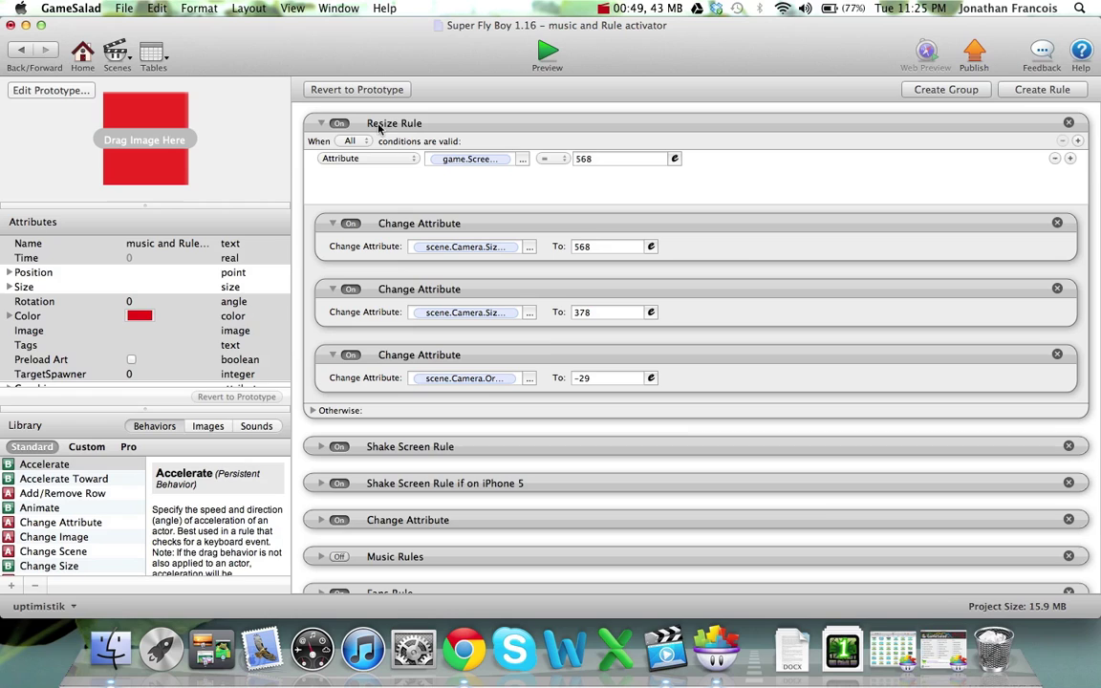
# Make the Resize Rule's condition check the device screen height (568).
pyautogui.click(522, 161)
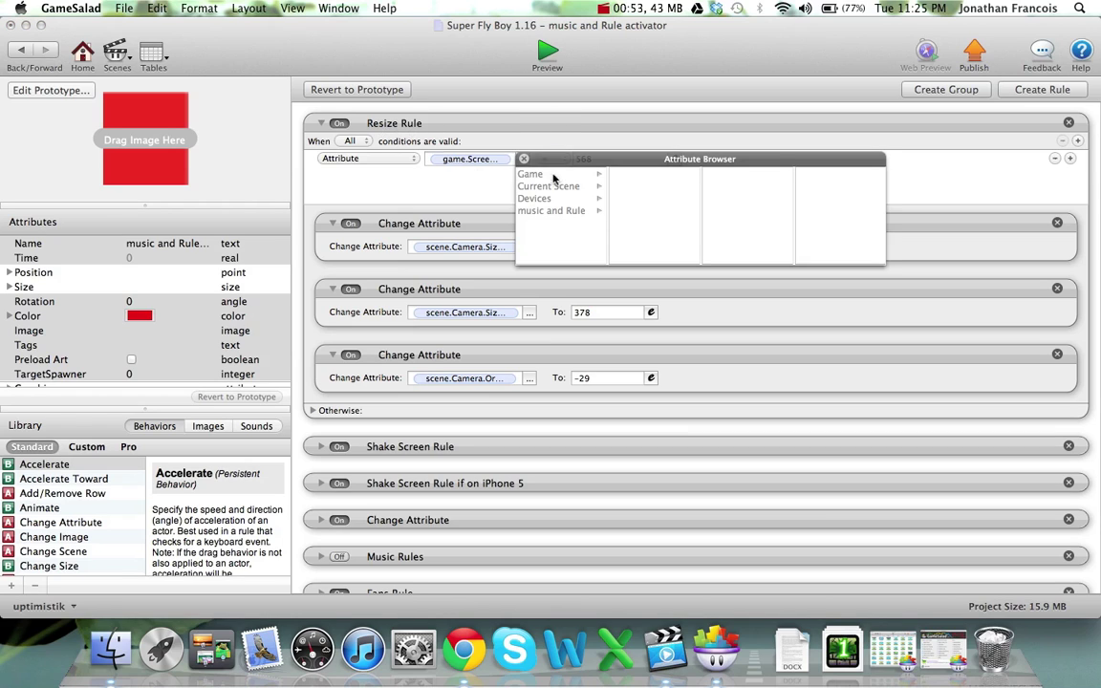
pyautogui.click(543, 199)
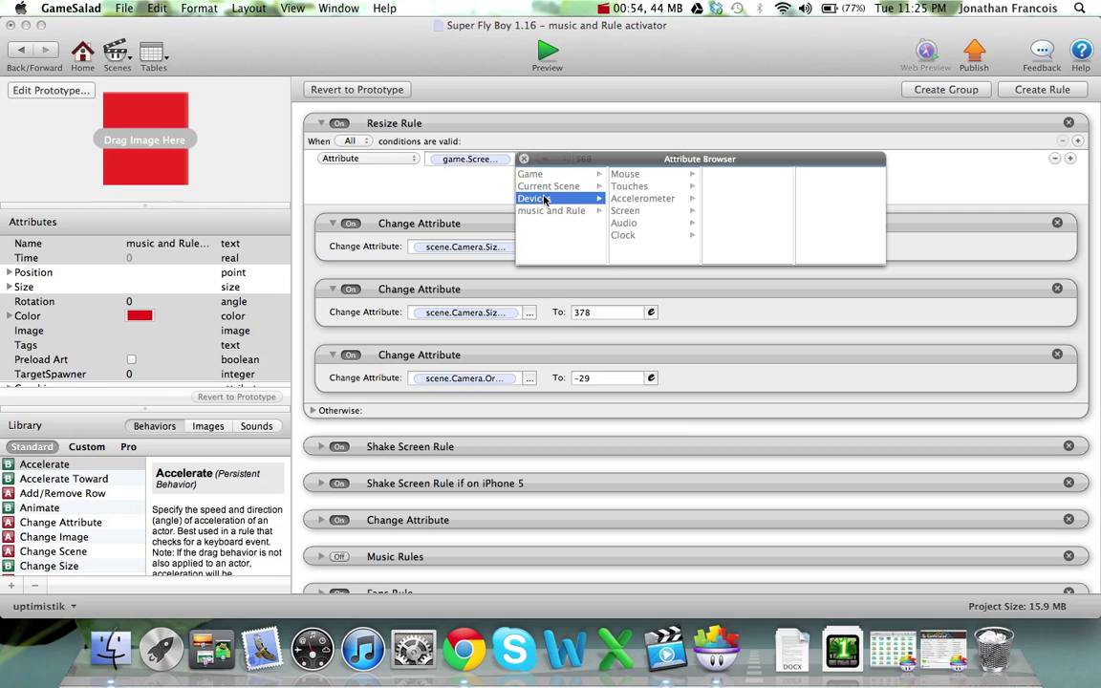
pyautogui.click(626, 210)
pyautogui.click(724, 175)
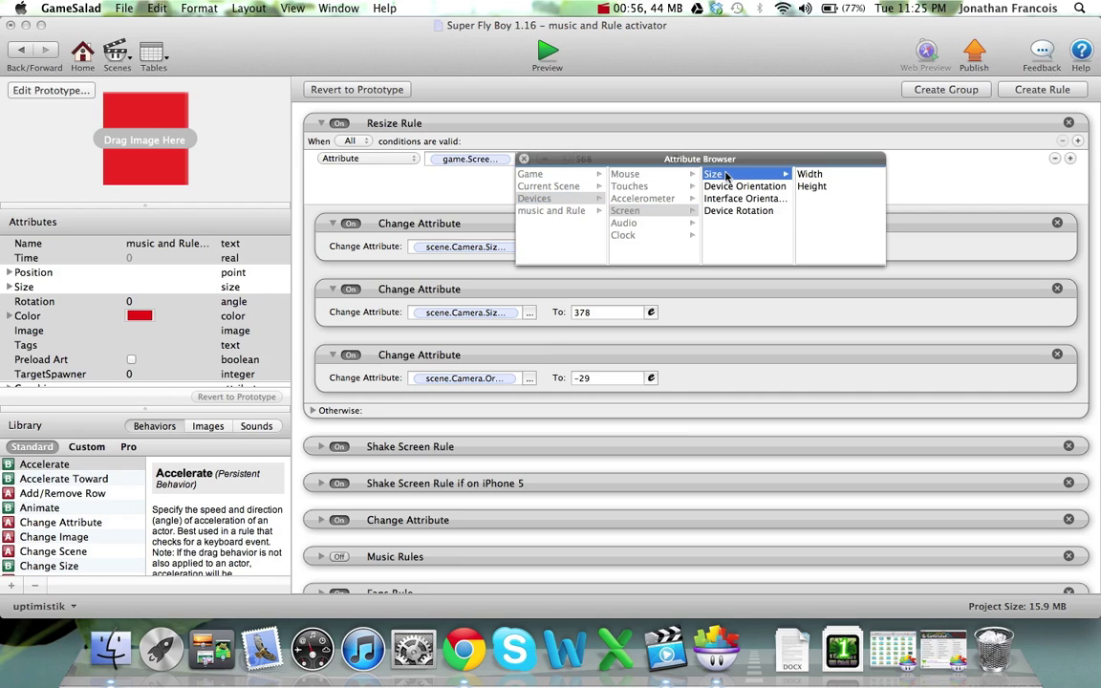
pyautogui.click(824, 186)
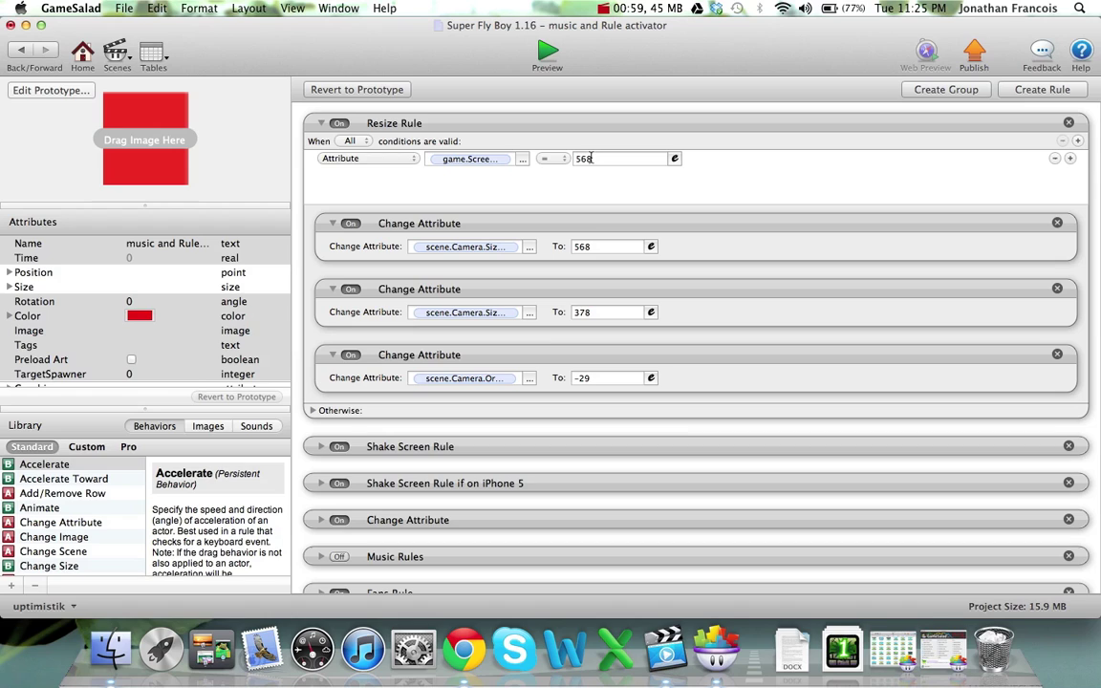
# Point the first Change Attribute at the current scene's camera height, set to 568.
pyautogui.click(529, 247)
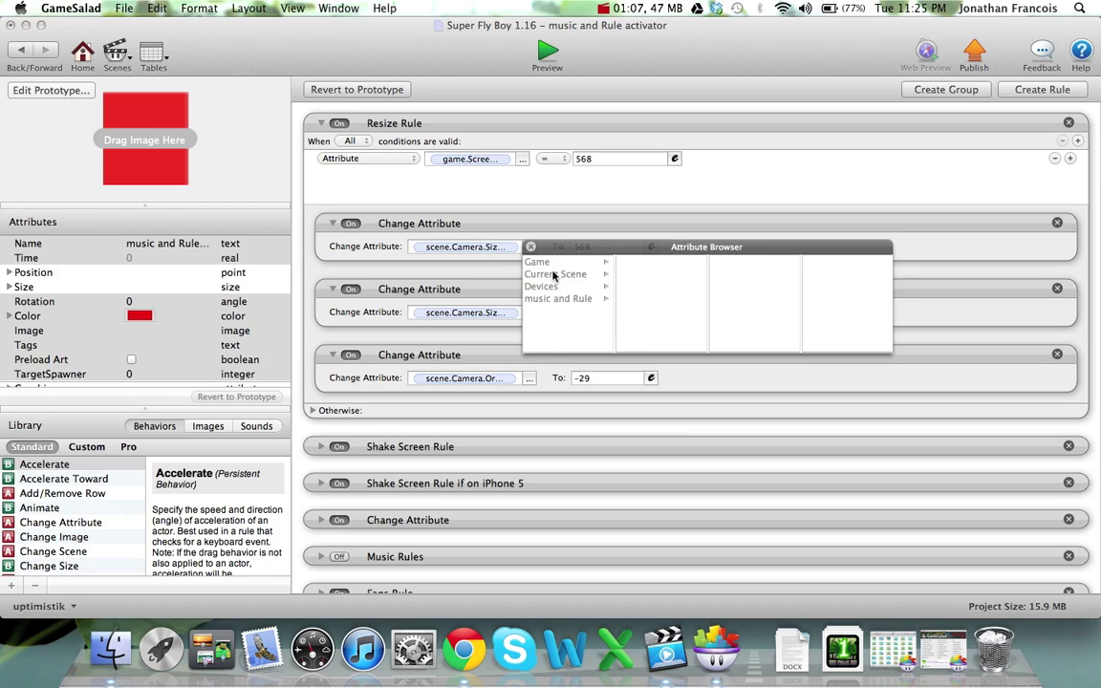
pyautogui.click(553, 275)
pyautogui.scroll(-1, 658, 292)
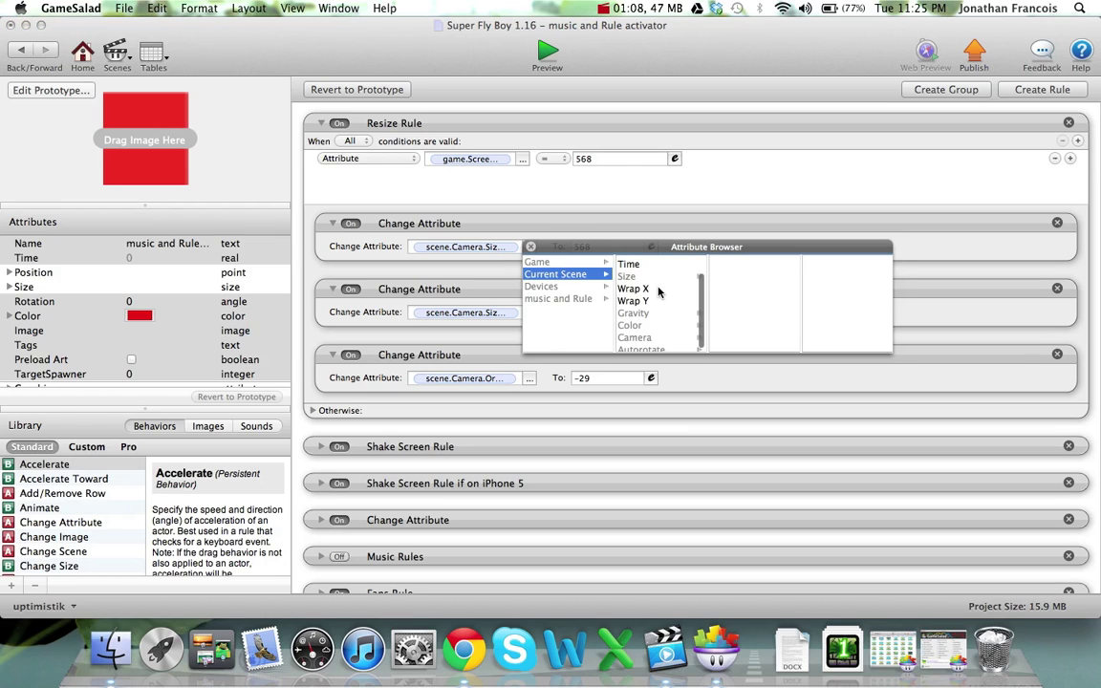
pyautogui.click(634, 337)
pyautogui.click(758, 276)
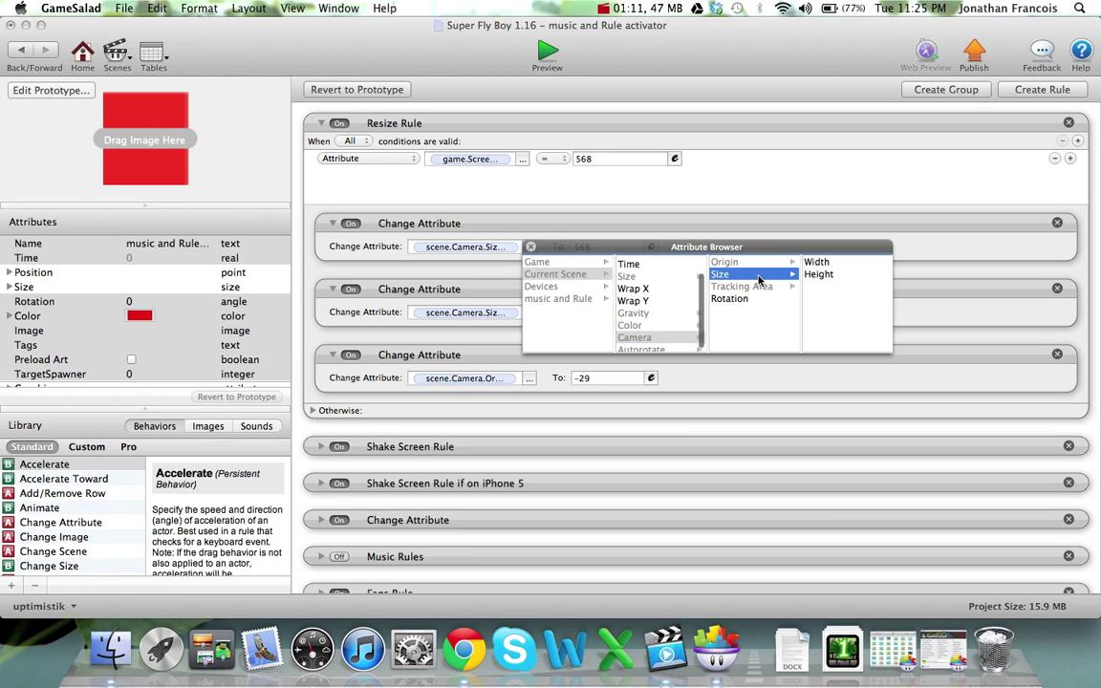
pyautogui.click(818, 275)
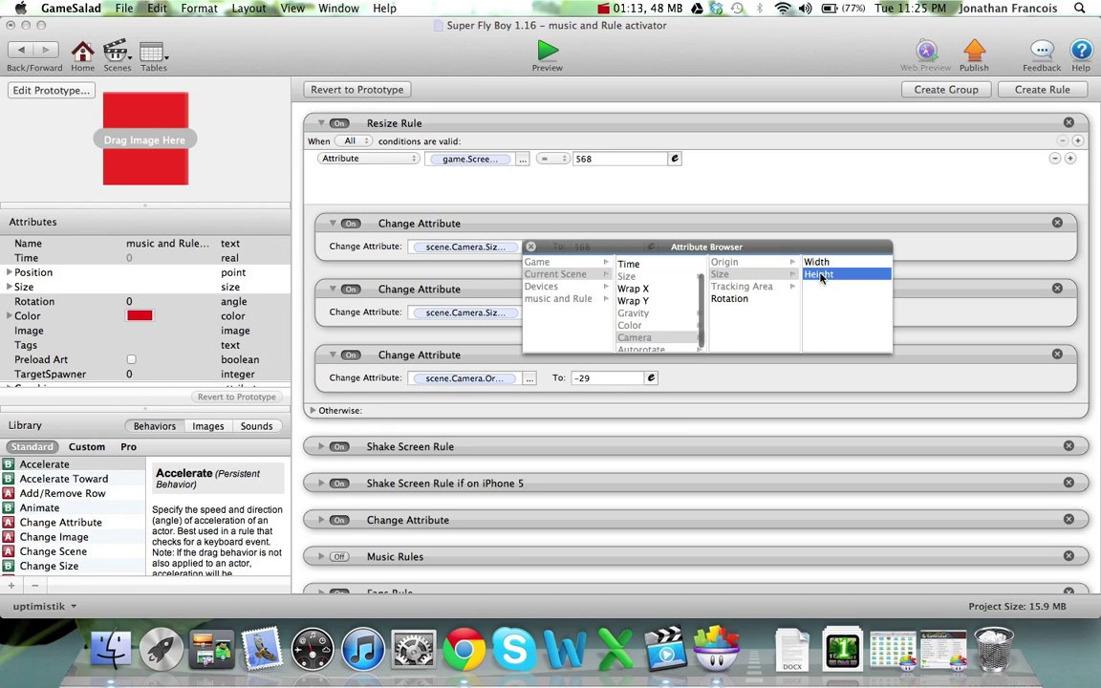
pyautogui.click(531, 247)
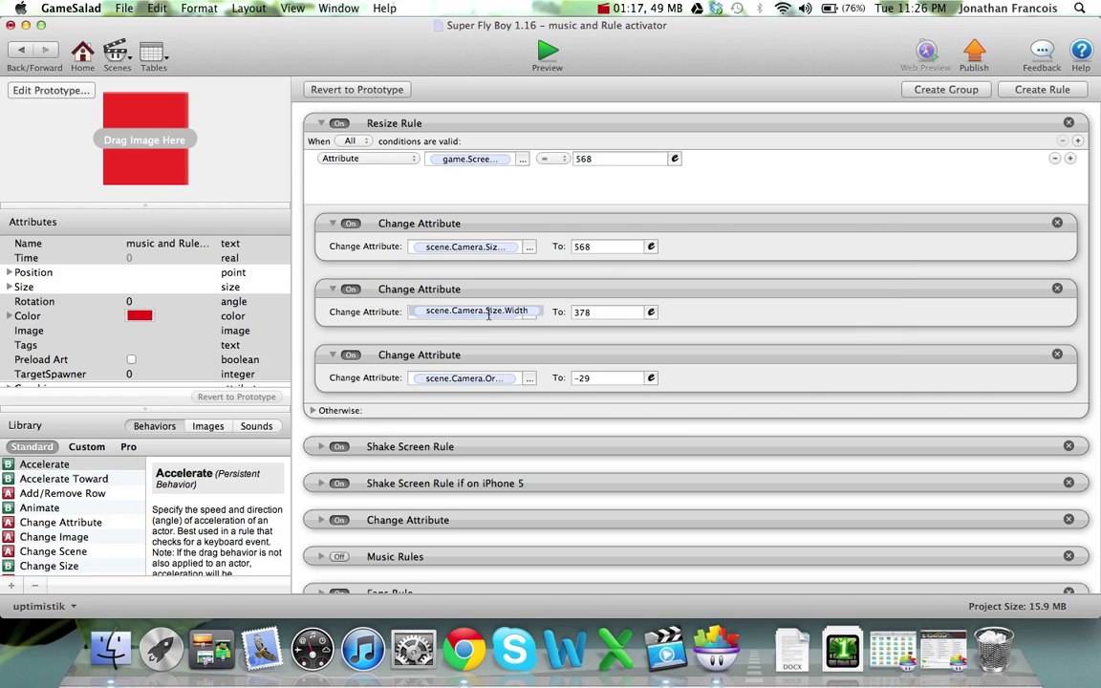
# Point the second Change Attribute at the scene's camera width, set to 378.
pyautogui.click(528, 312)
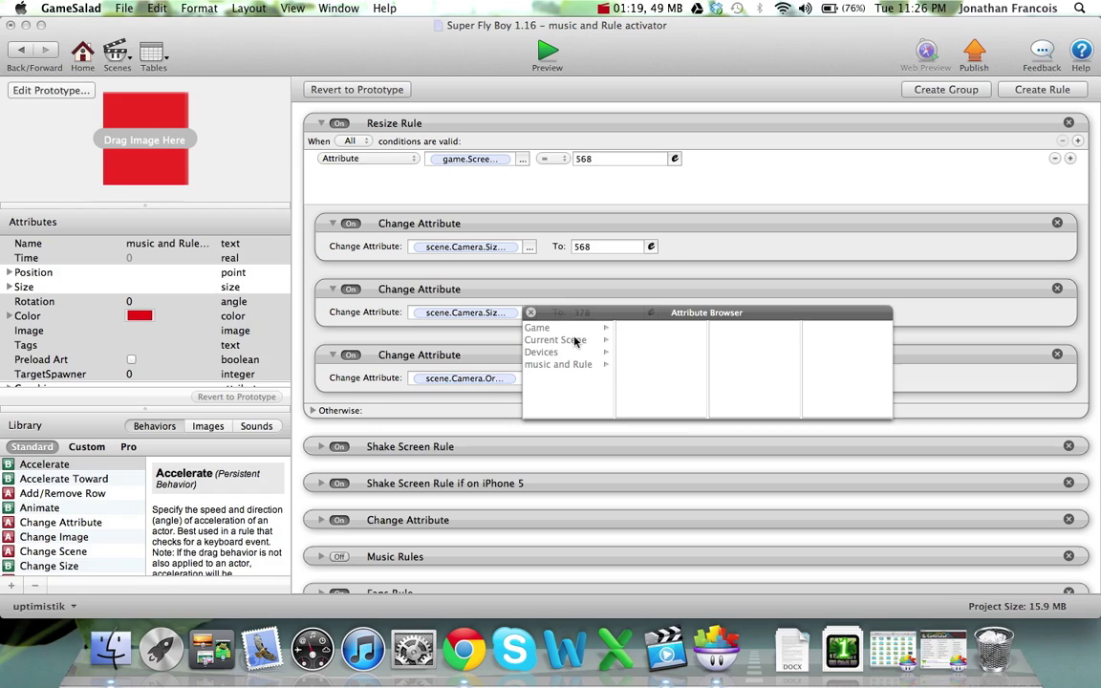
pyautogui.click(571, 340)
pyautogui.scroll(-2, 665, 363)
pyautogui.click(635, 399)
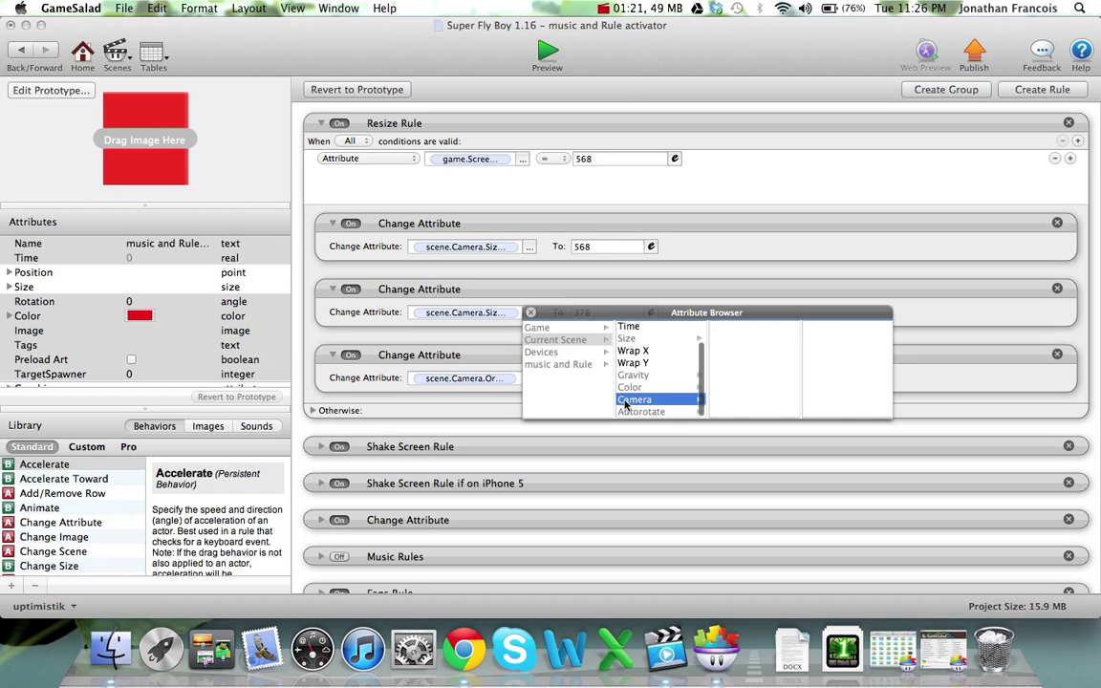
pyautogui.click(725, 339)
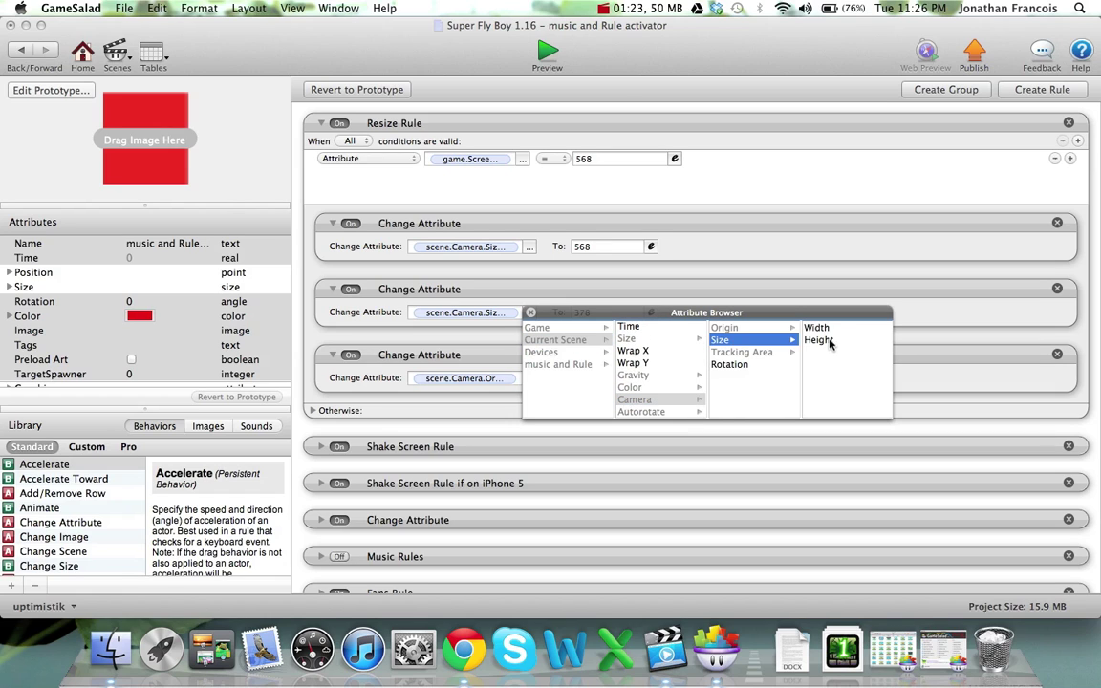
pyautogui.click(531, 313)
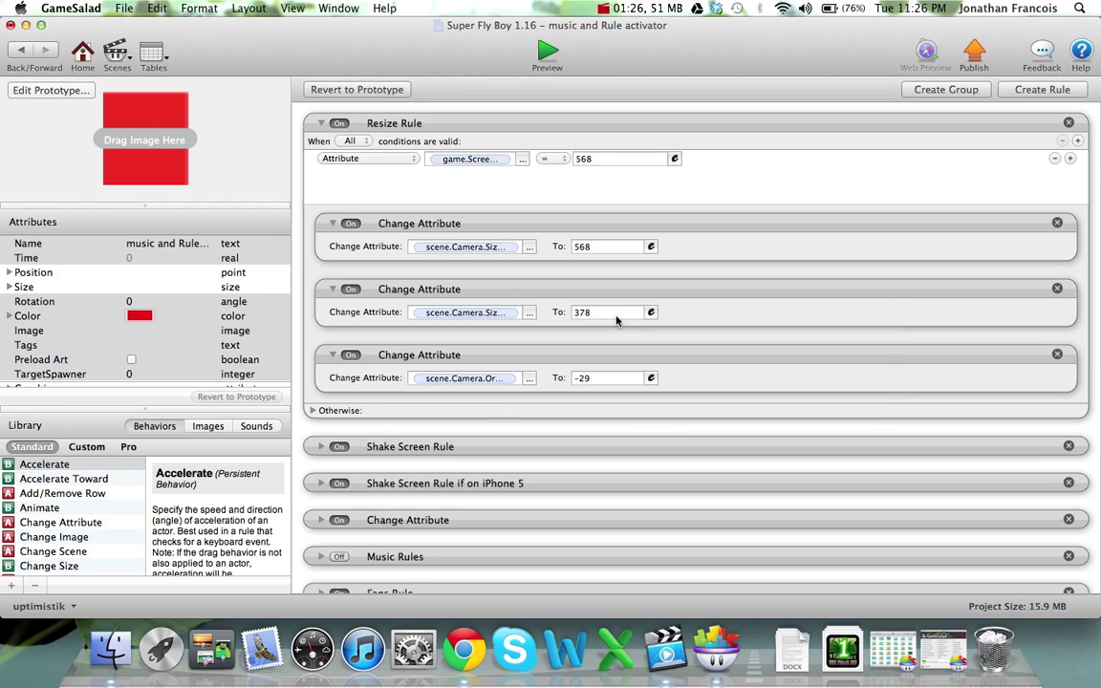
# Point the third Change Attribute at camera origin X (-29) and launch the preview.
pyautogui.click(529, 377)
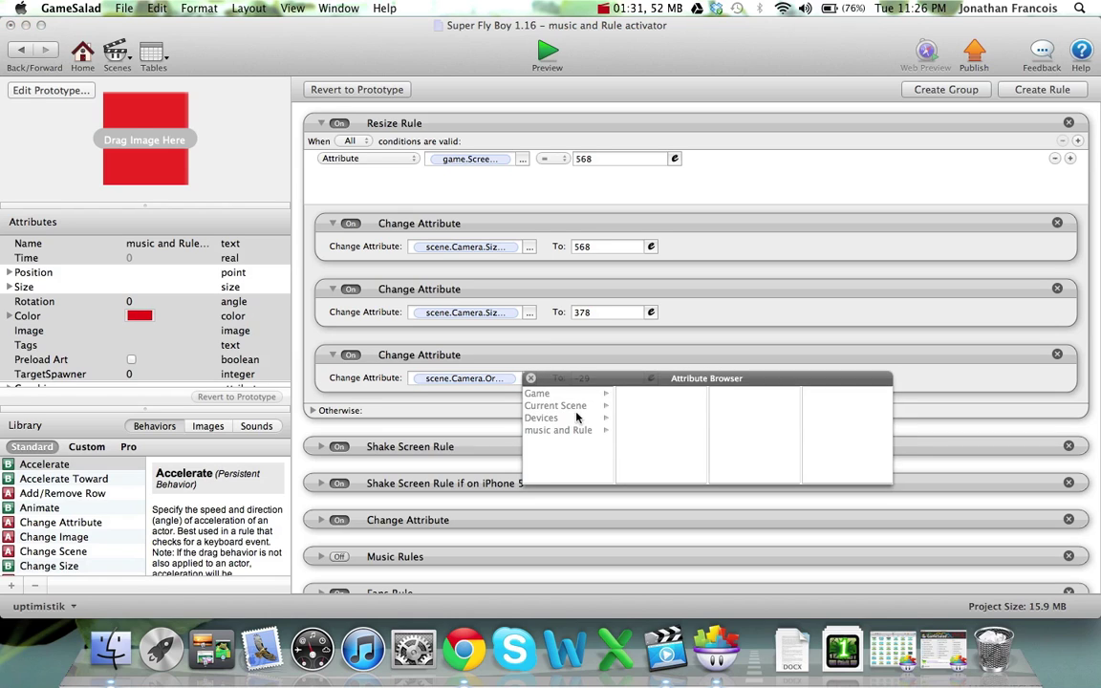
pyautogui.click(570, 406)
pyautogui.scroll(-2, 632, 422)
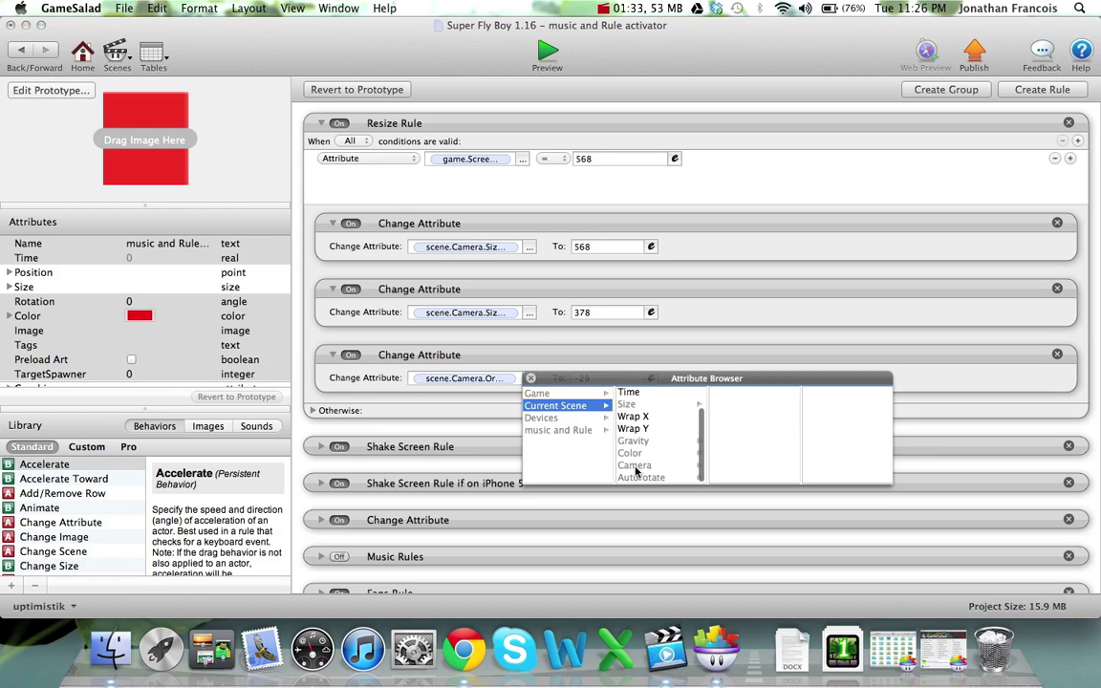
pyautogui.click(635, 465)
pyautogui.click(754, 405)
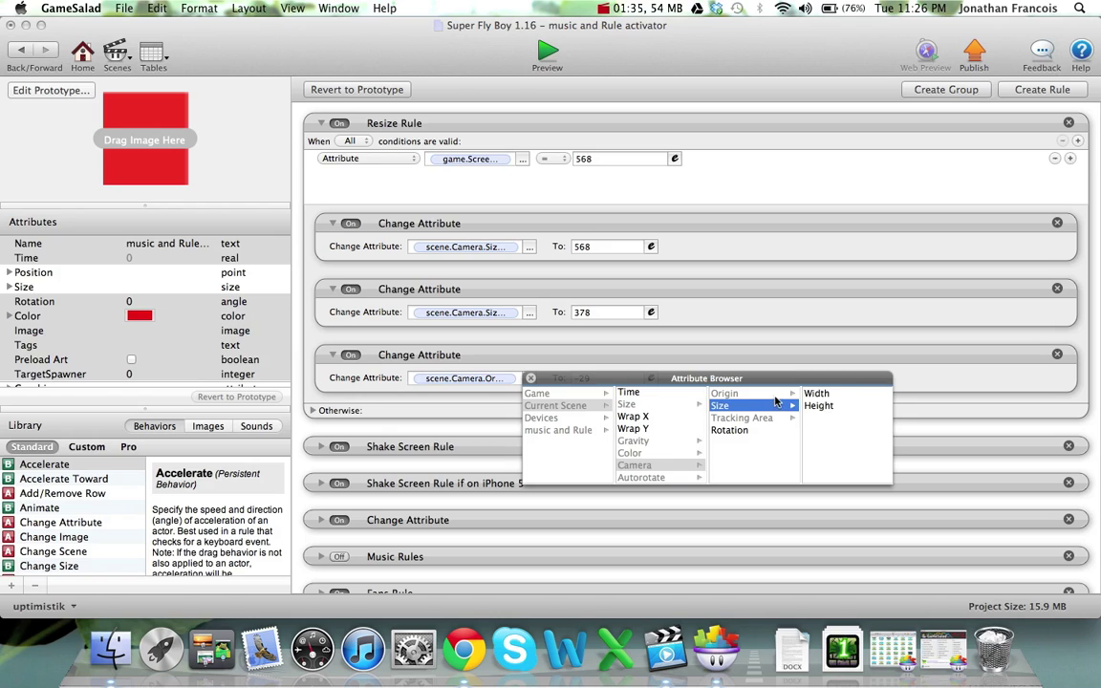
pyautogui.click(778, 393)
pyautogui.click(835, 393)
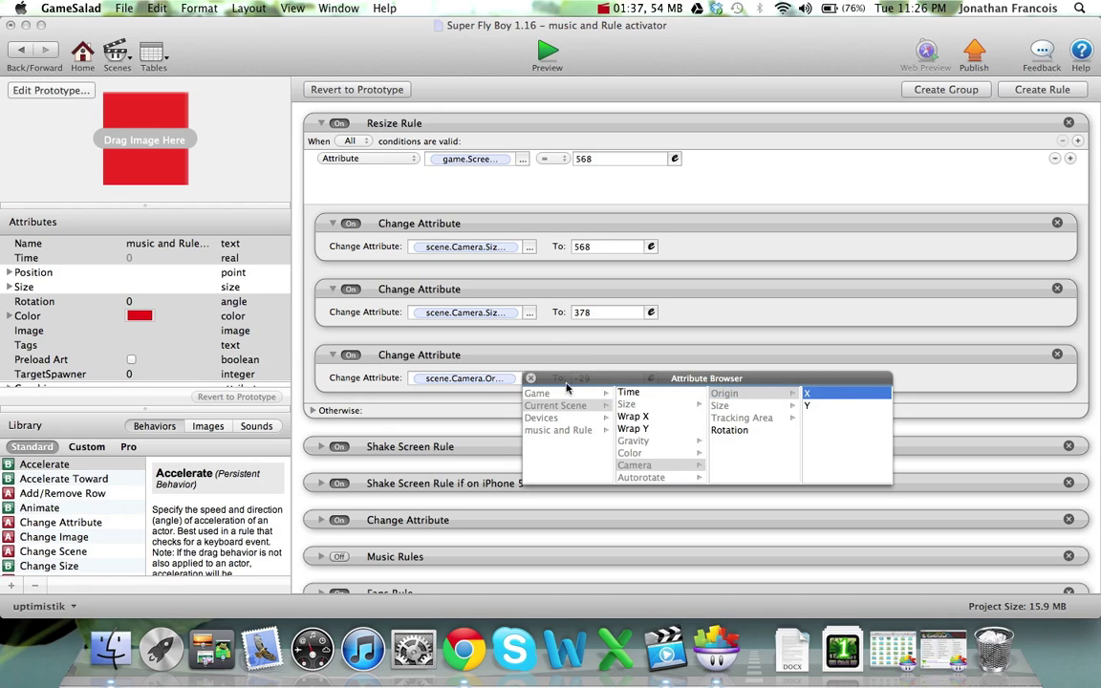
pyautogui.click(531, 379)
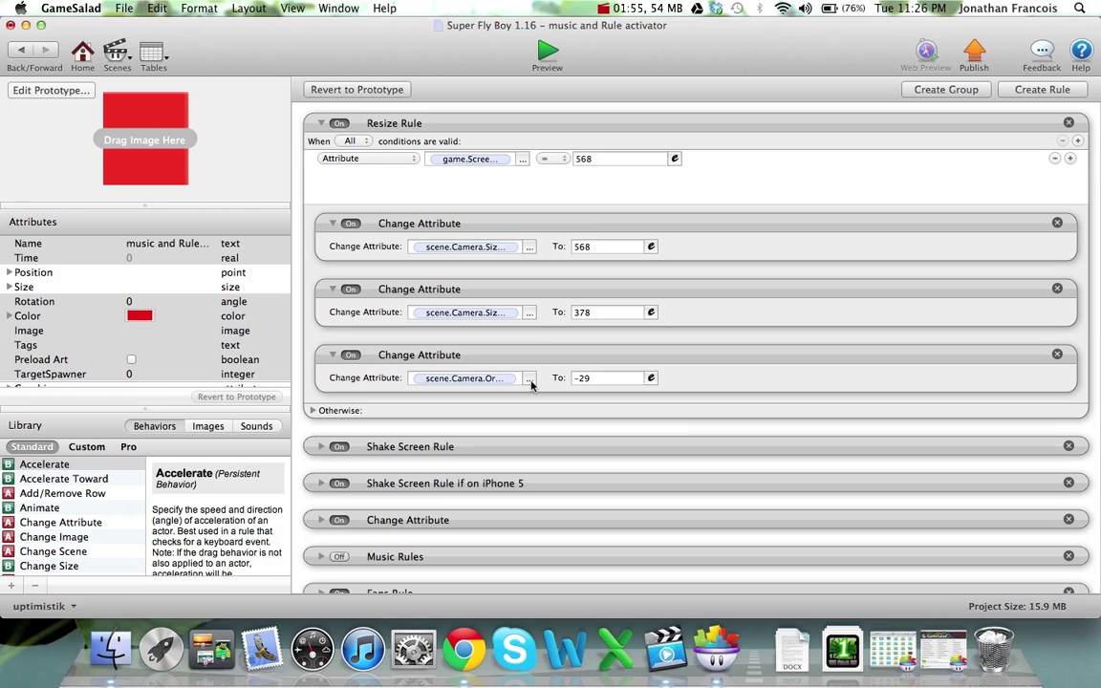
pyautogui.click(546, 58)
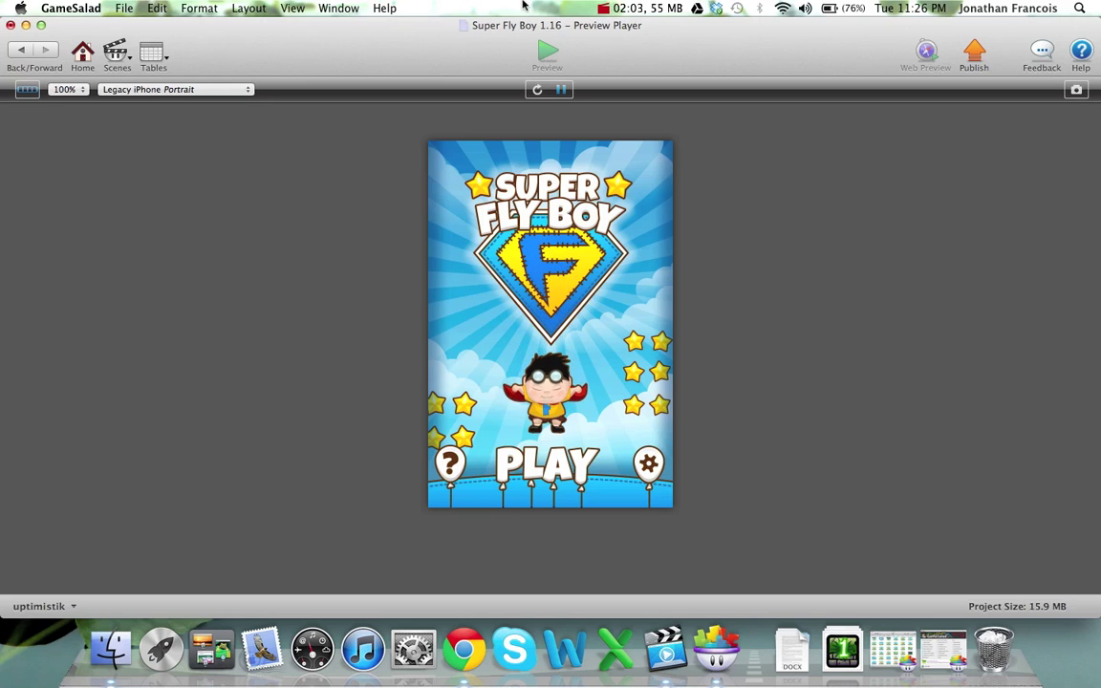
# Preview at iPhone Portrait resolution with Crop instead of Letterbox, then start the game with PLAY.
pyautogui.click(229, 90)
pyautogui.moveTo(215, 12)
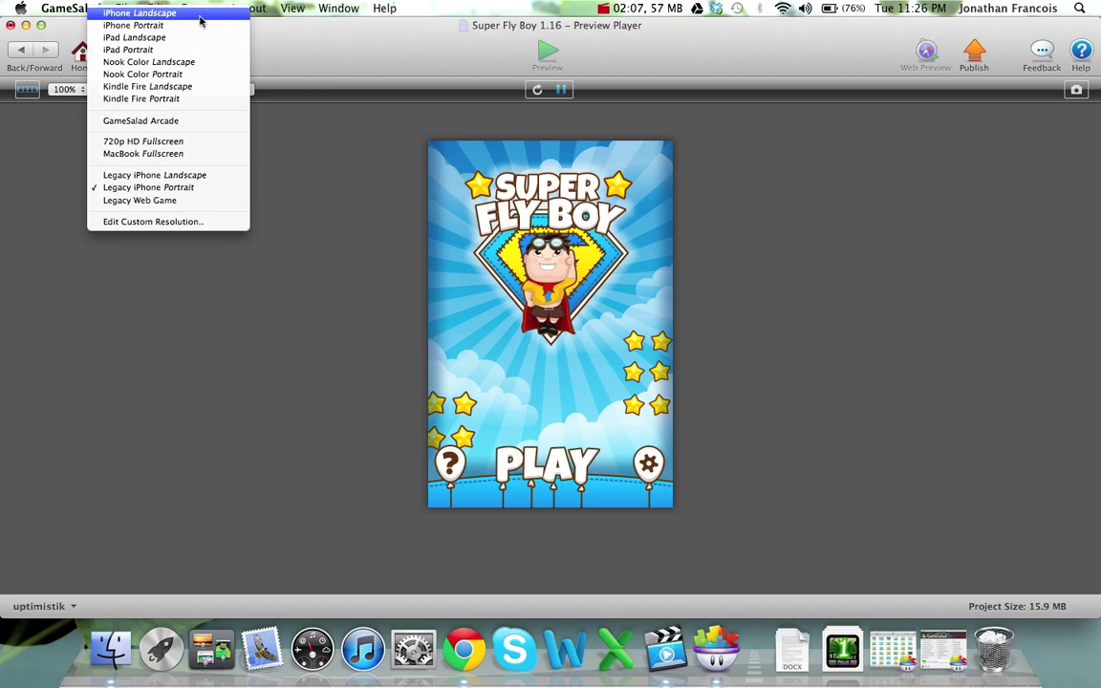
pyautogui.click(193, 26)
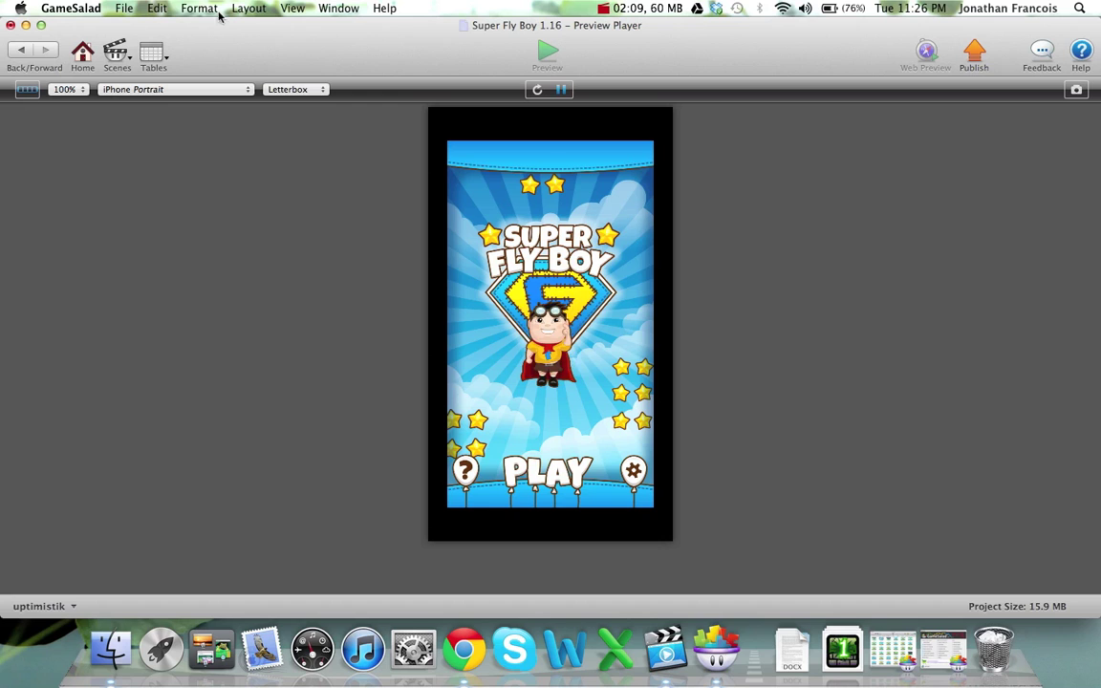
pyautogui.click(314, 88)
pyautogui.click(304, 99)
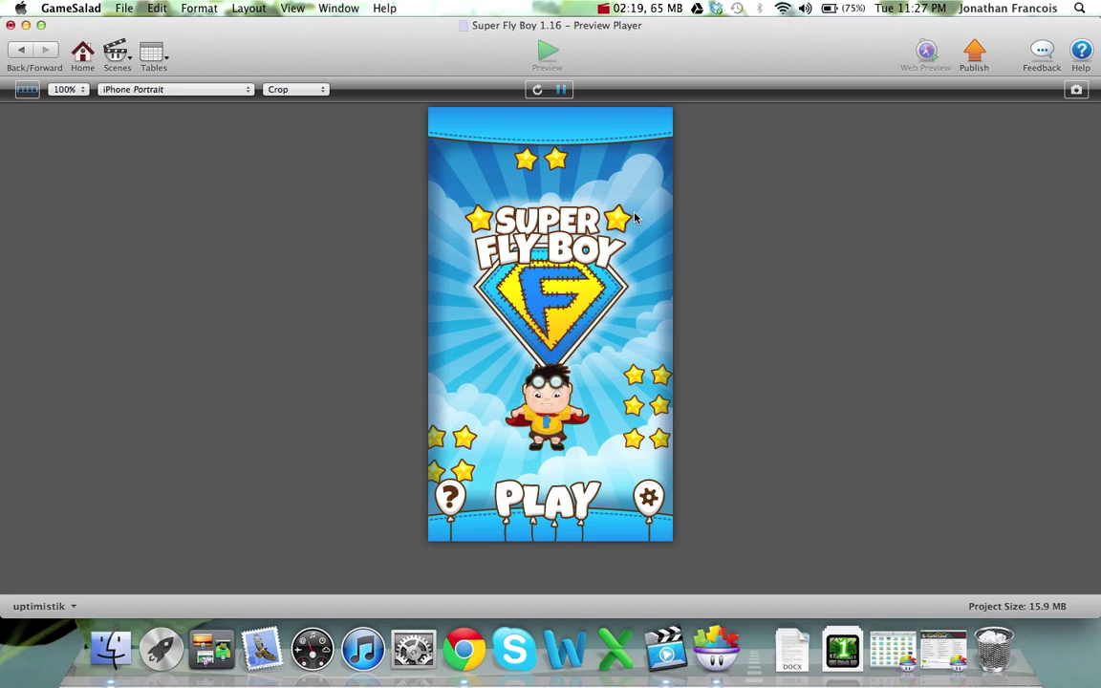
pyautogui.click(568, 511)
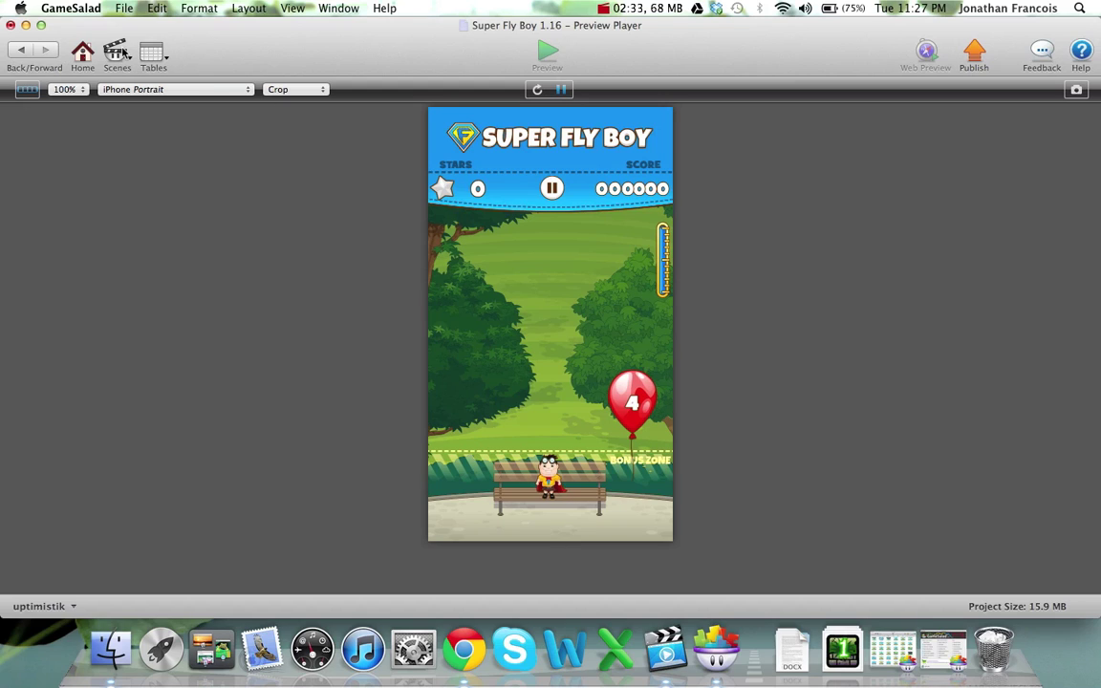
# Close the preview, minimize Super Fly Boy, and open boomtown's level1 scene.
pyautogui.click(83, 53)
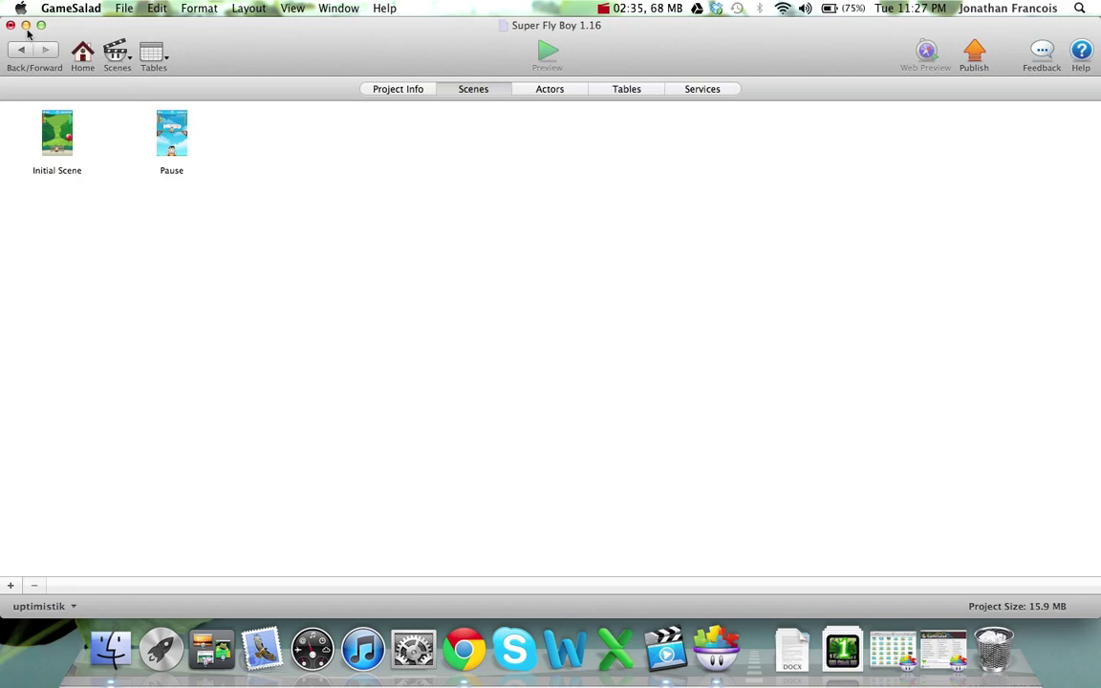
pyautogui.click(25, 26)
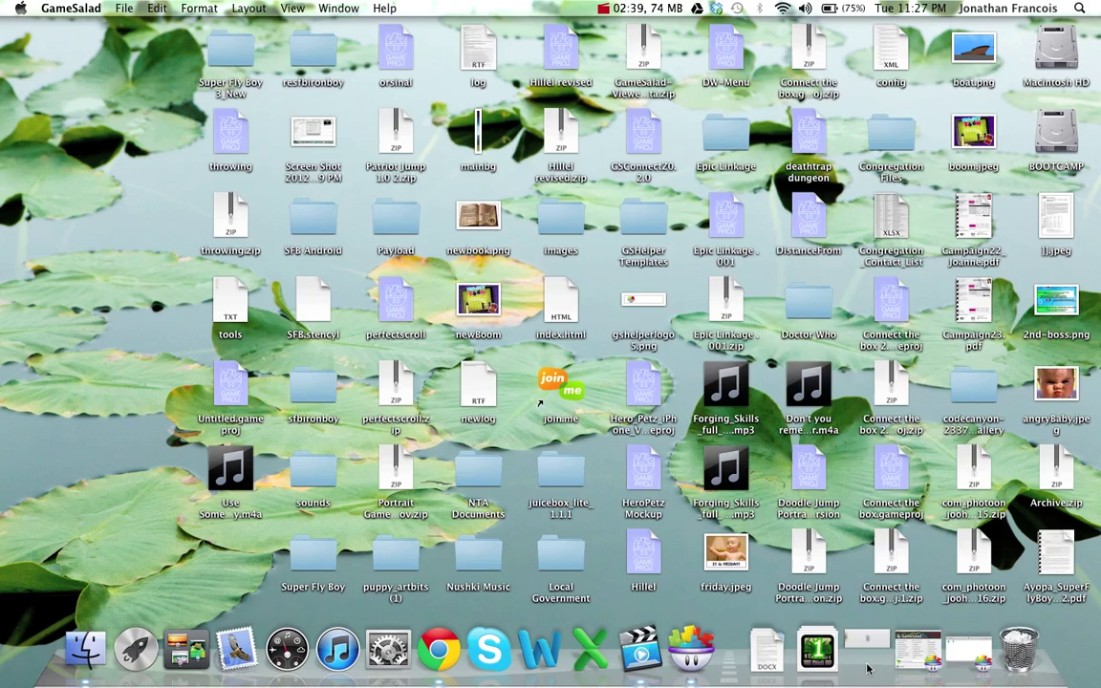
pyautogui.click(917, 652)
pyautogui.click(652, 145)
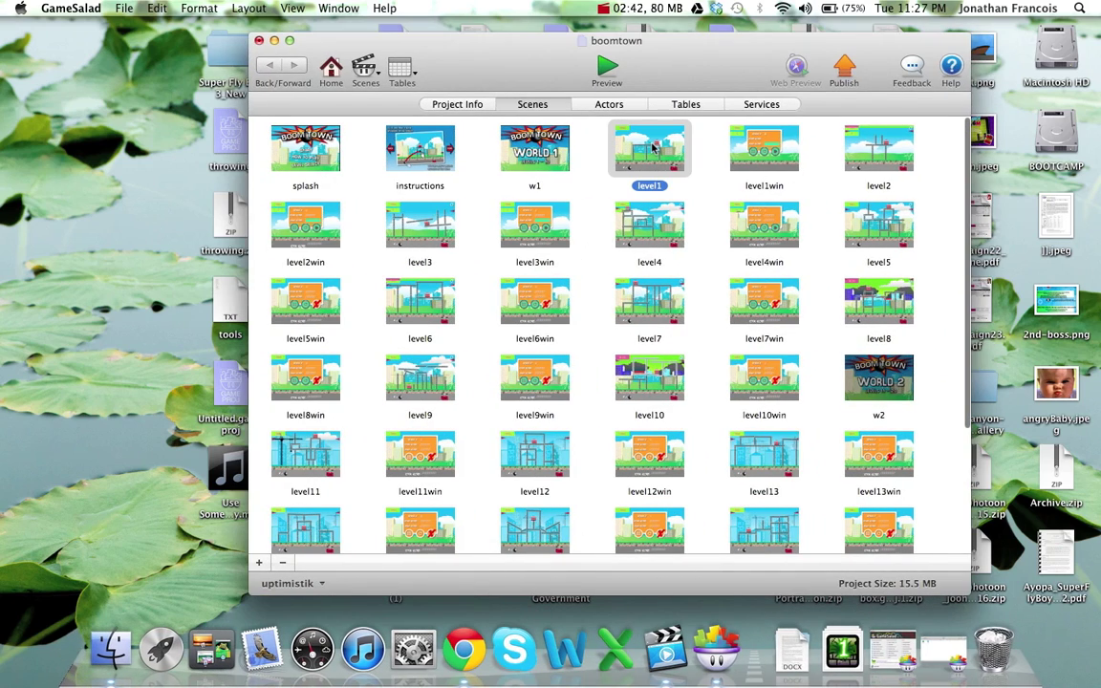
pyautogui.doubleClick(652, 145)
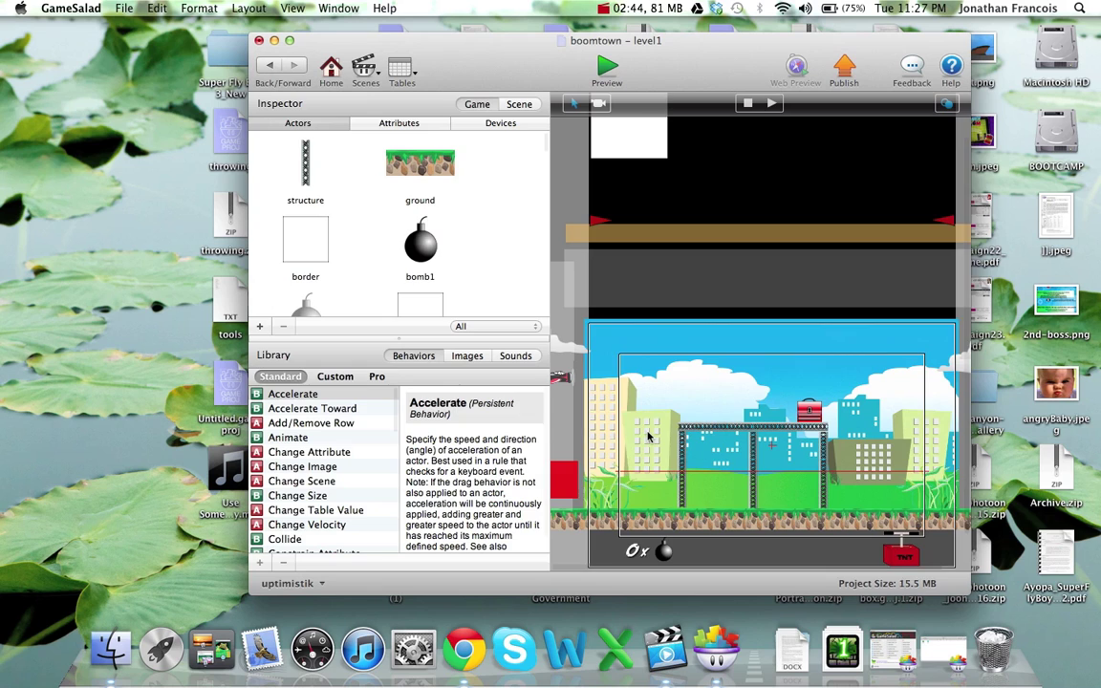
# Open Actor 2 and inspect its condition's screen size attributes in the Attribute Browser.
pyautogui.doubleClick(563, 479)
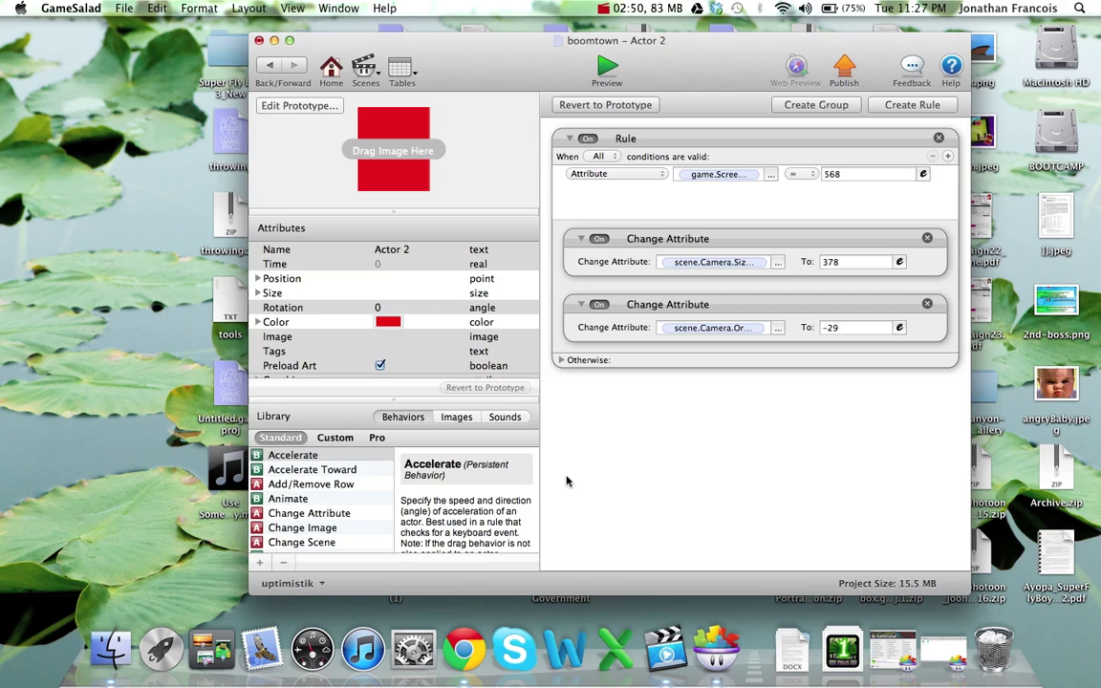
pyautogui.click(772, 174)
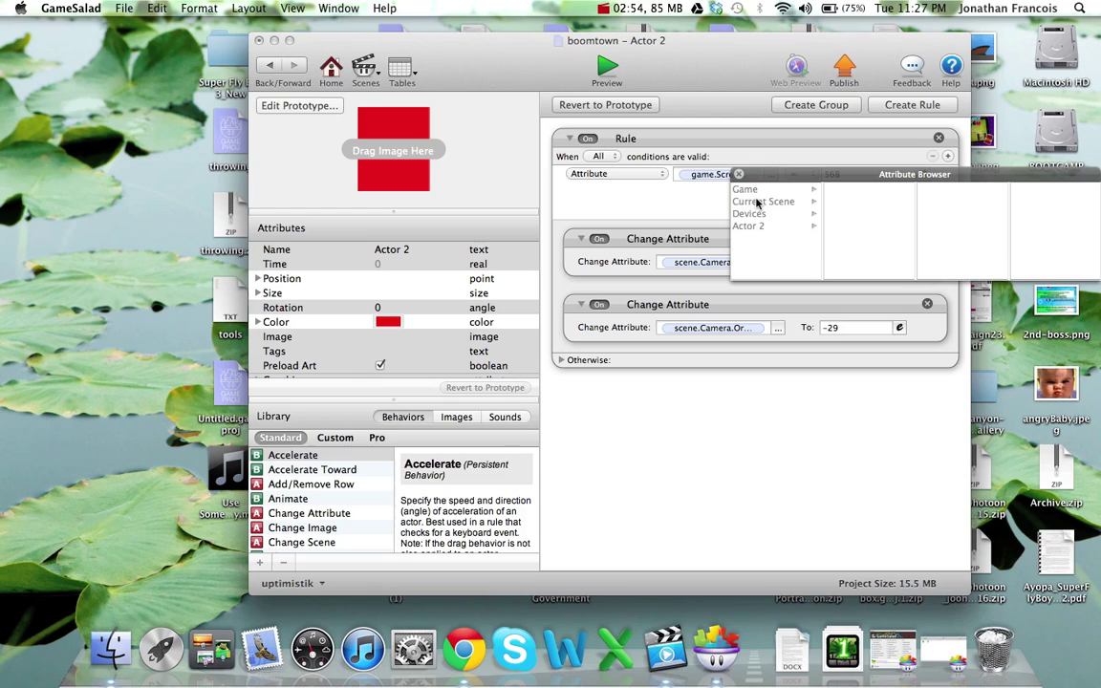
pyautogui.click(755, 215)
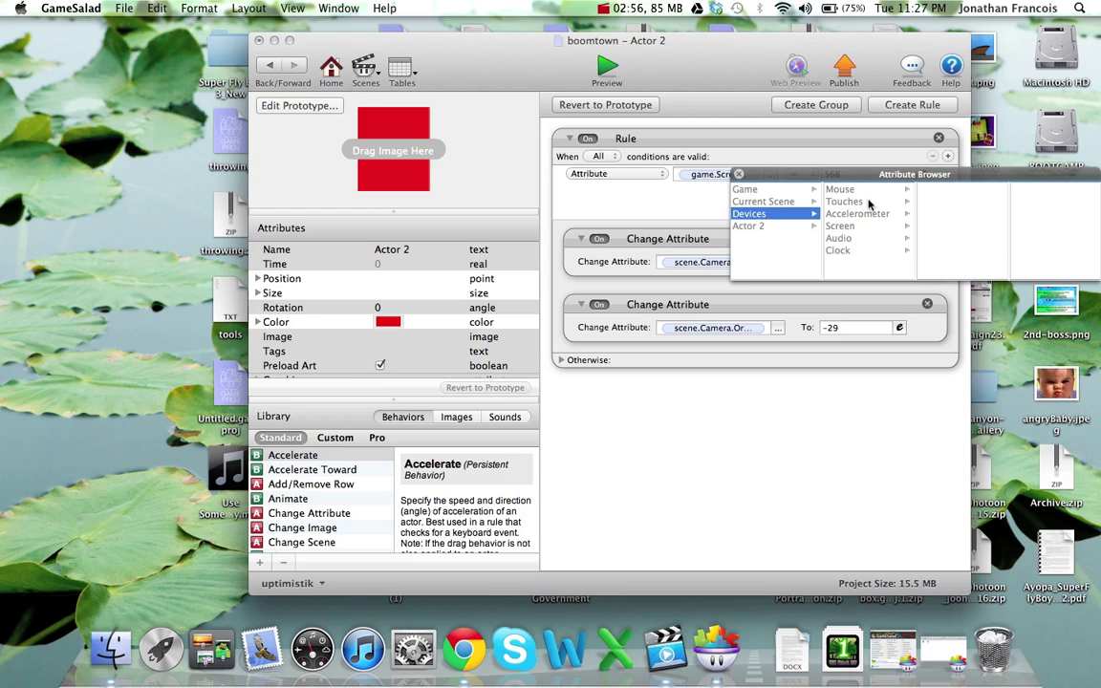
pyautogui.click(840, 226)
pyautogui.click(946, 191)
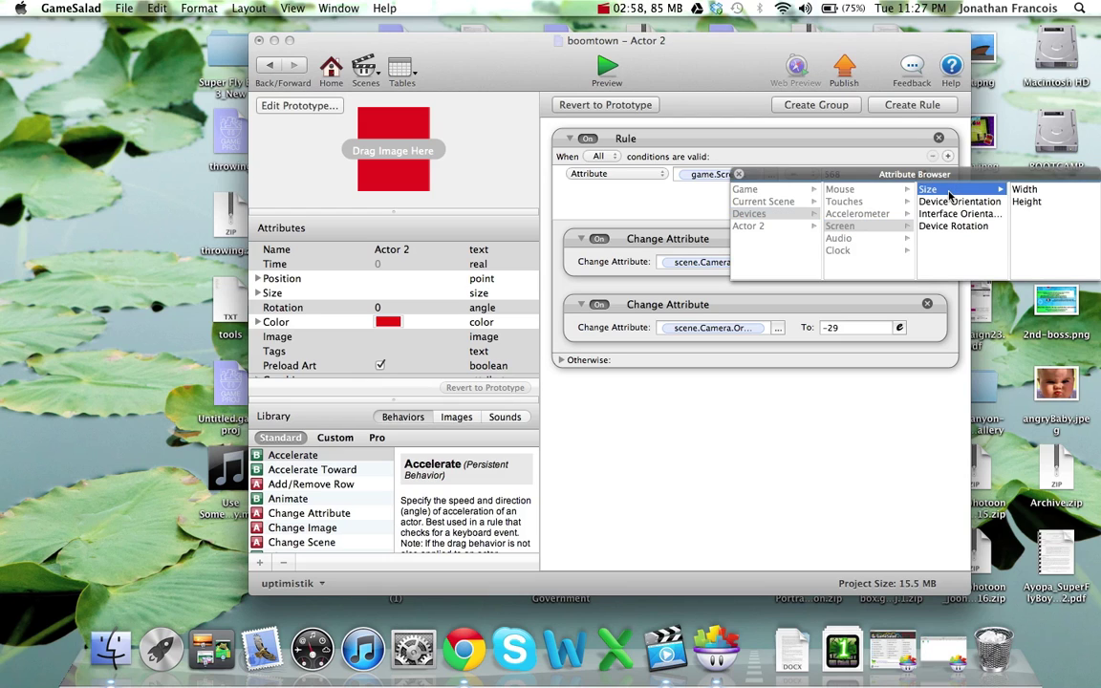
pyautogui.click(739, 174)
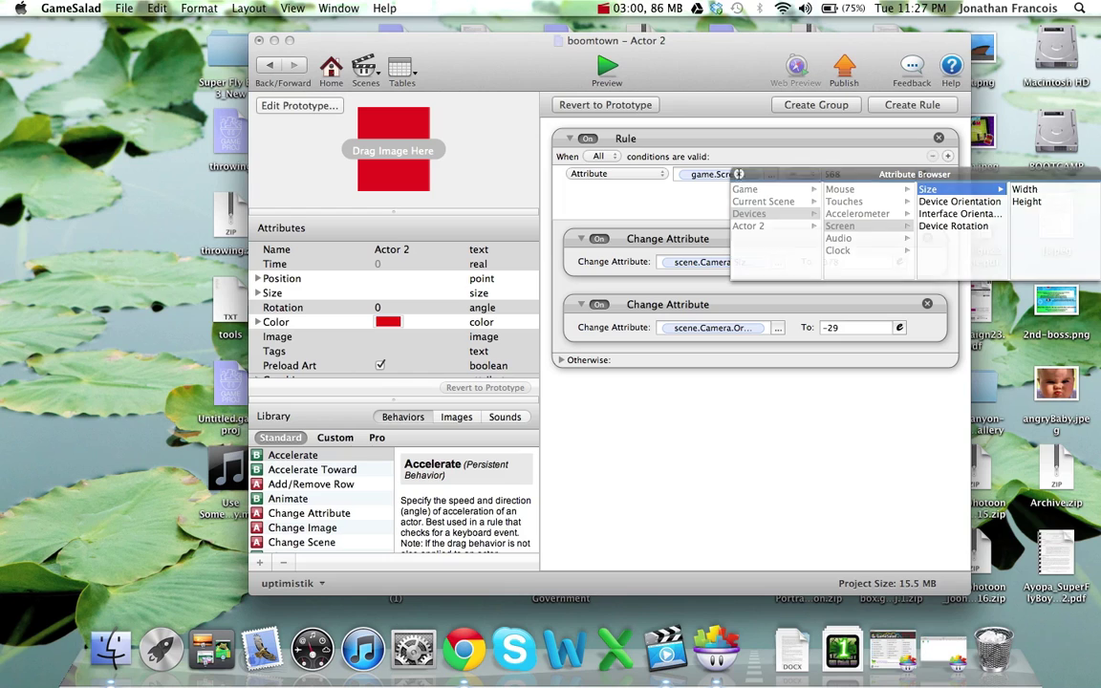
# Check the camera height and origin Y fields, leaving them unchanged, and launch the preview.
pyautogui.click(728, 260)
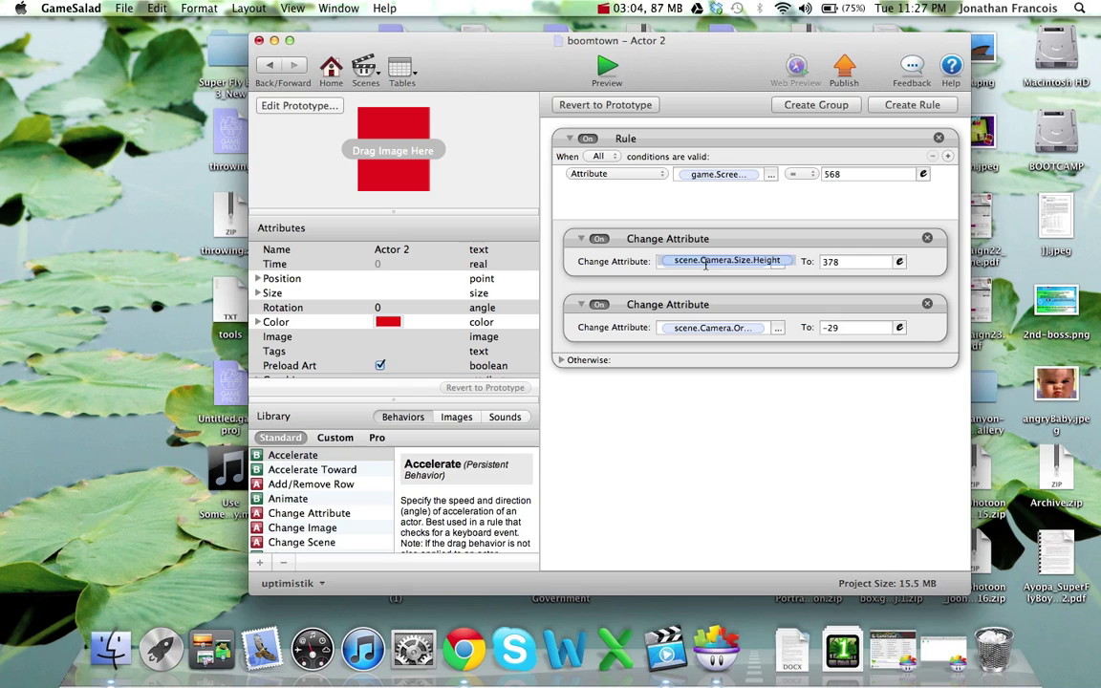
pyautogui.press('BackSpace')
pyautogui.press('super+z')
pyautogui.click(686, 327)
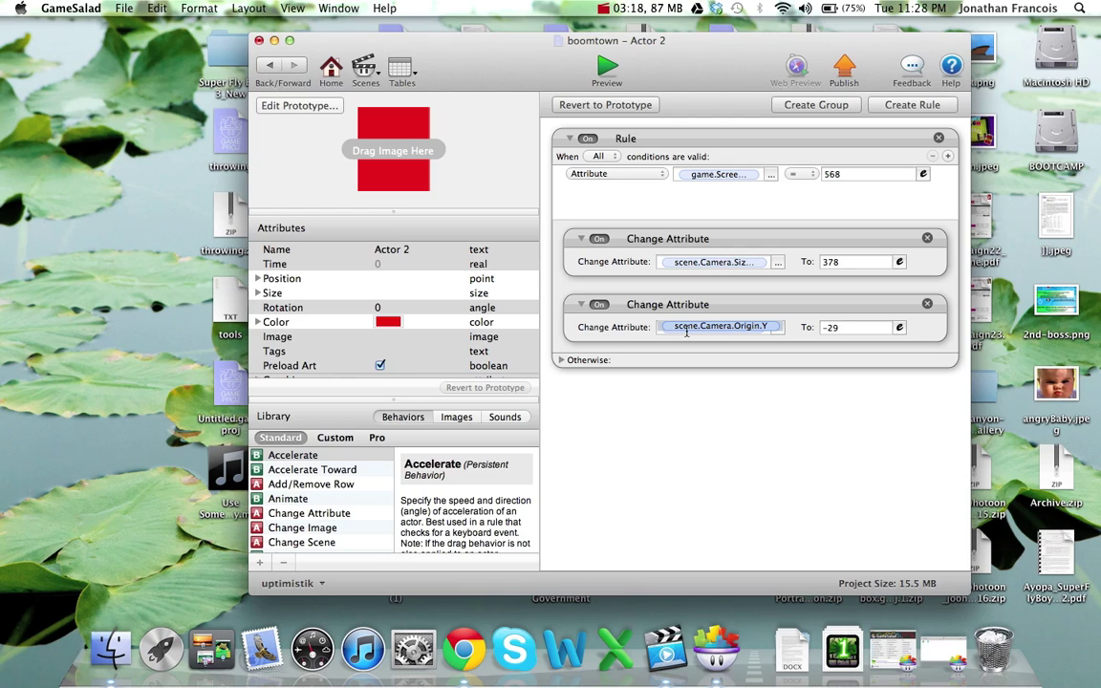
pyautogui.click(593, 74)
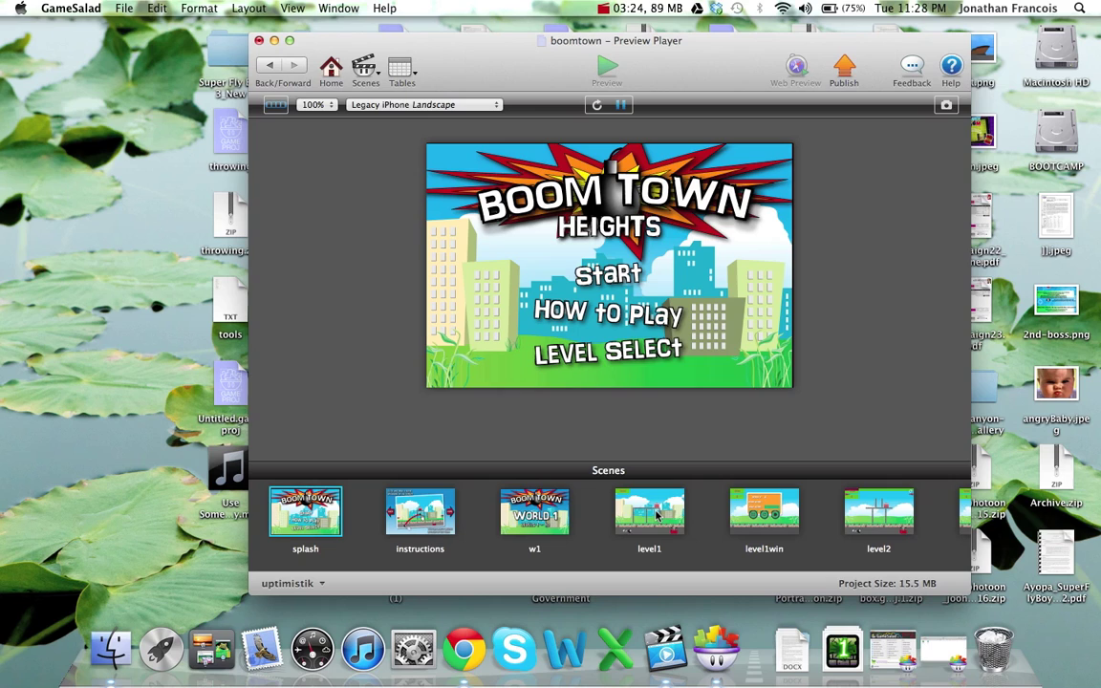
# Turn the system volume nearly all the way down and preview the level1 scene.
pyautogui.click(804, 9)
pyautogui.moveTo(804, 40)
pyautogui.mouseDown()
pyautogui.moveTo(817, 91)
pyautogui.moveTo(811, 61)
pyautogui.mouseUp()
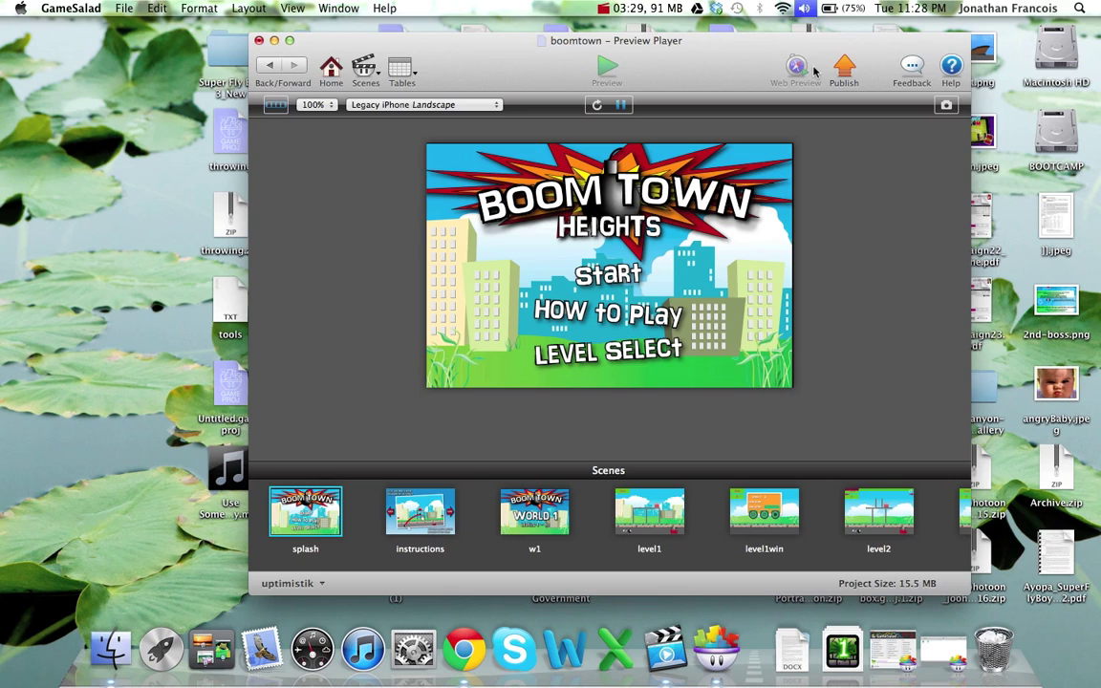
pyautogui.click(638, 516)
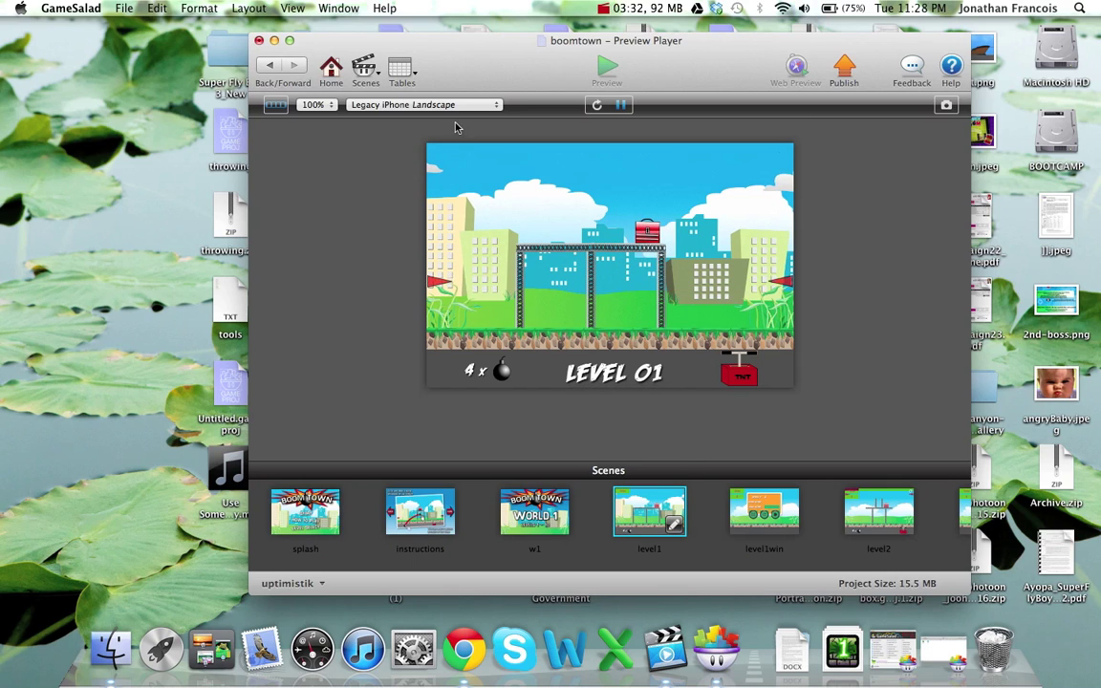
# Preview Level 01 at iPhone Landscape resolution, cropped to fill without black bars.
pyautogui.click(495, 106)
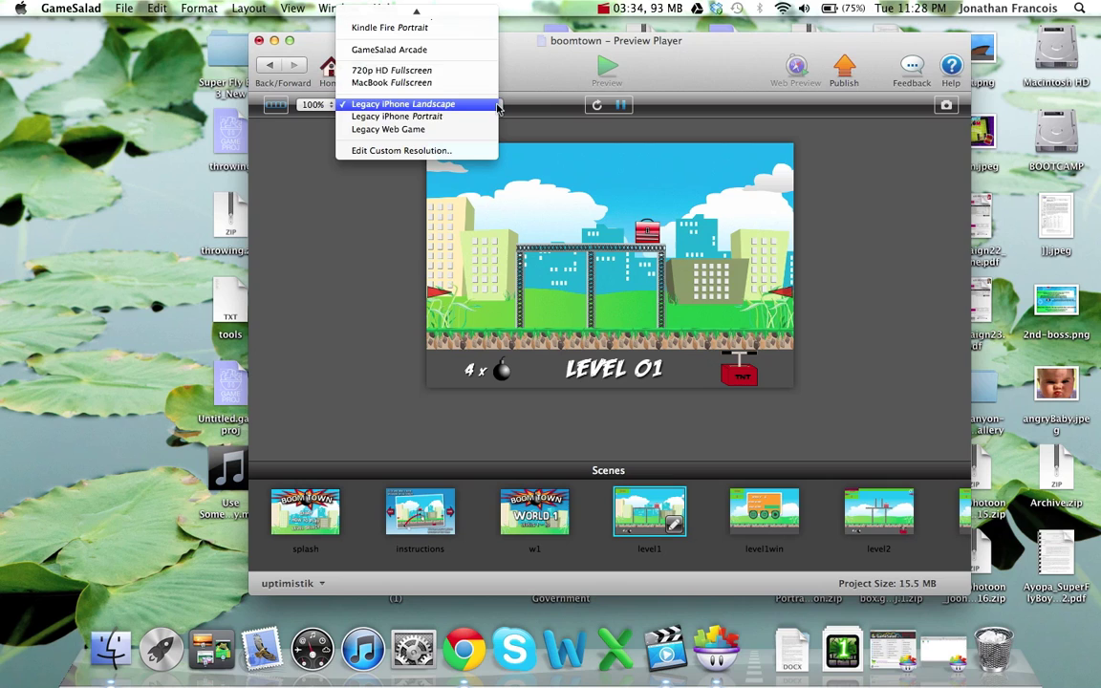
pyautogui.click(350, 218)
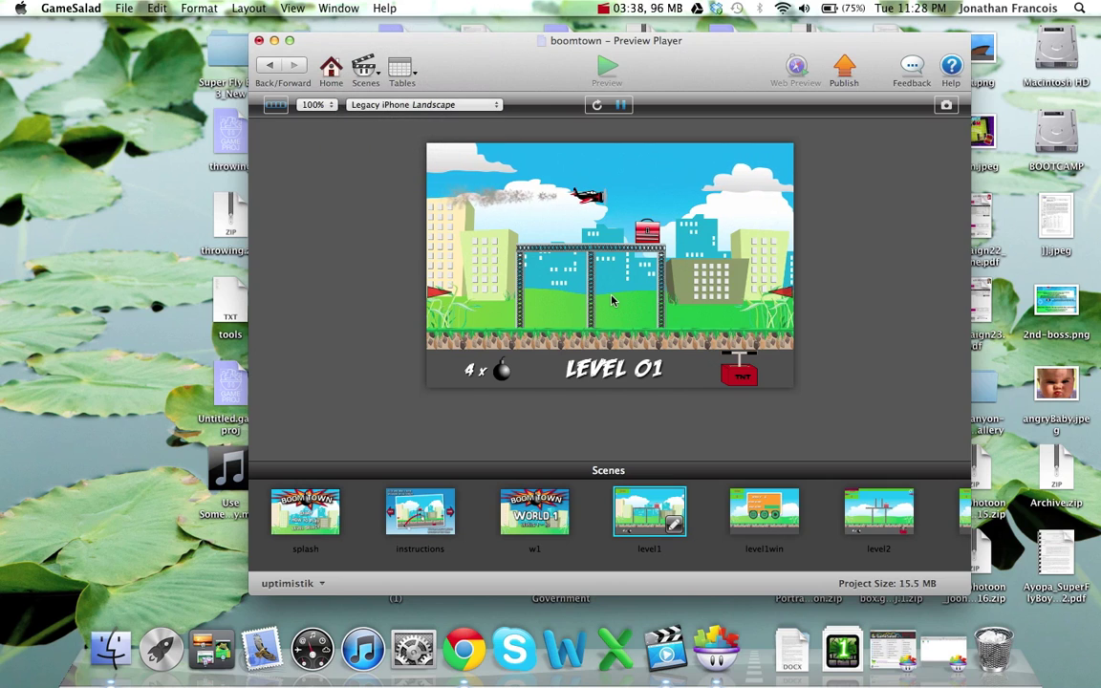
pyautogui.click(457, 107)
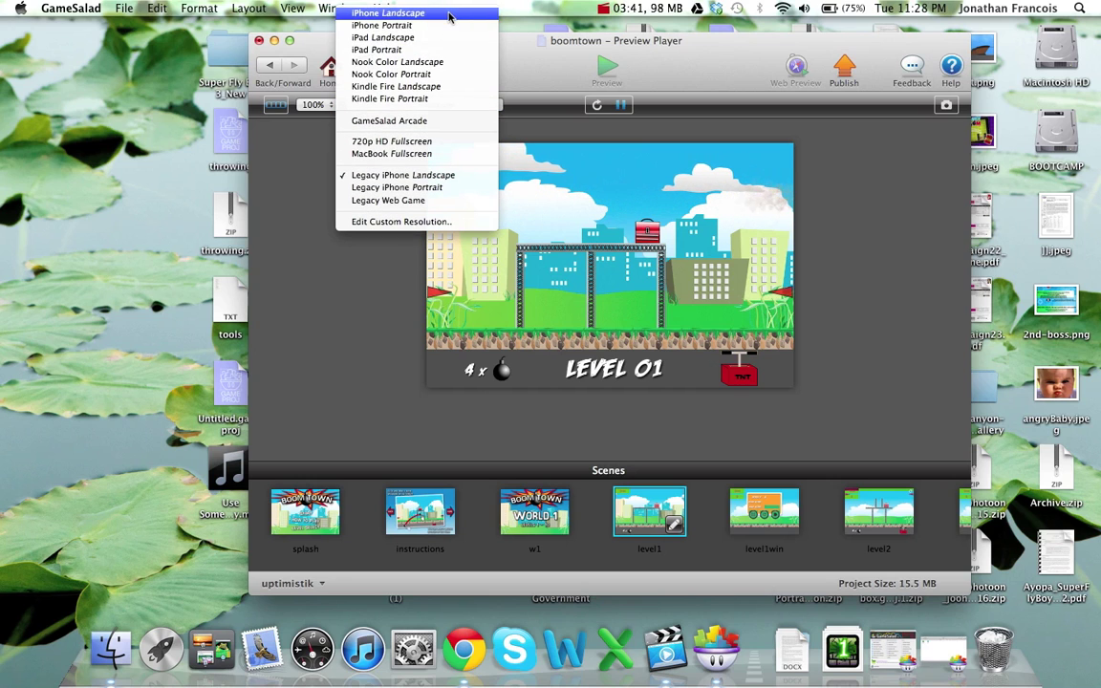
pyautogui.click(449, 13)
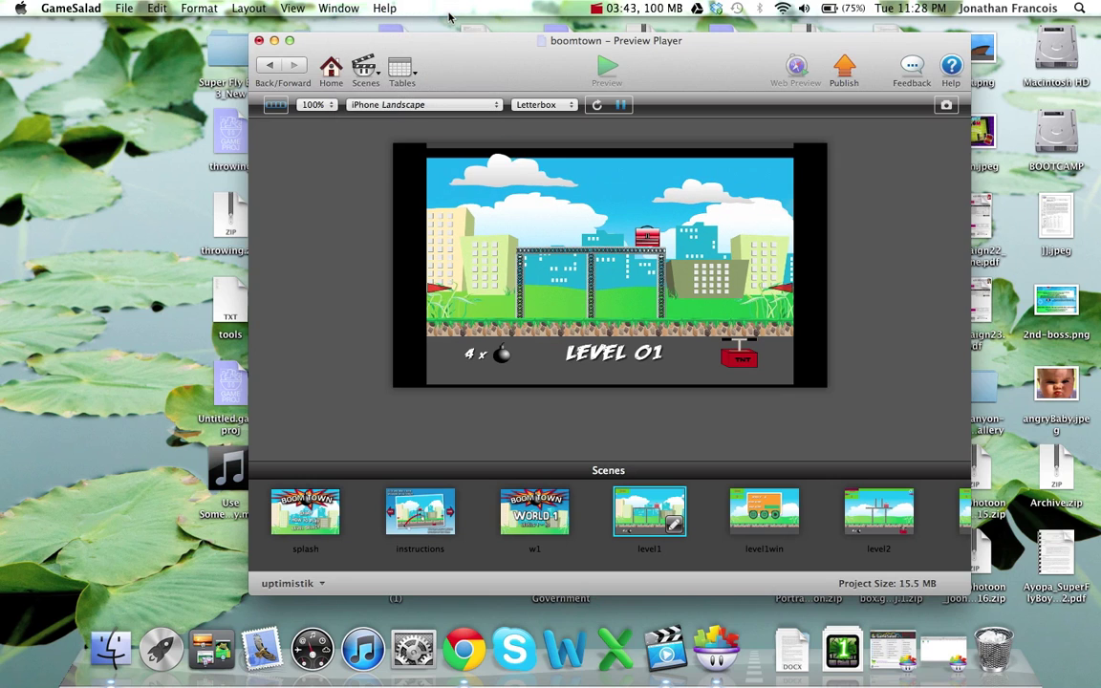
pyautogui.click(547, 104)
pyautogui.click(547, 117)
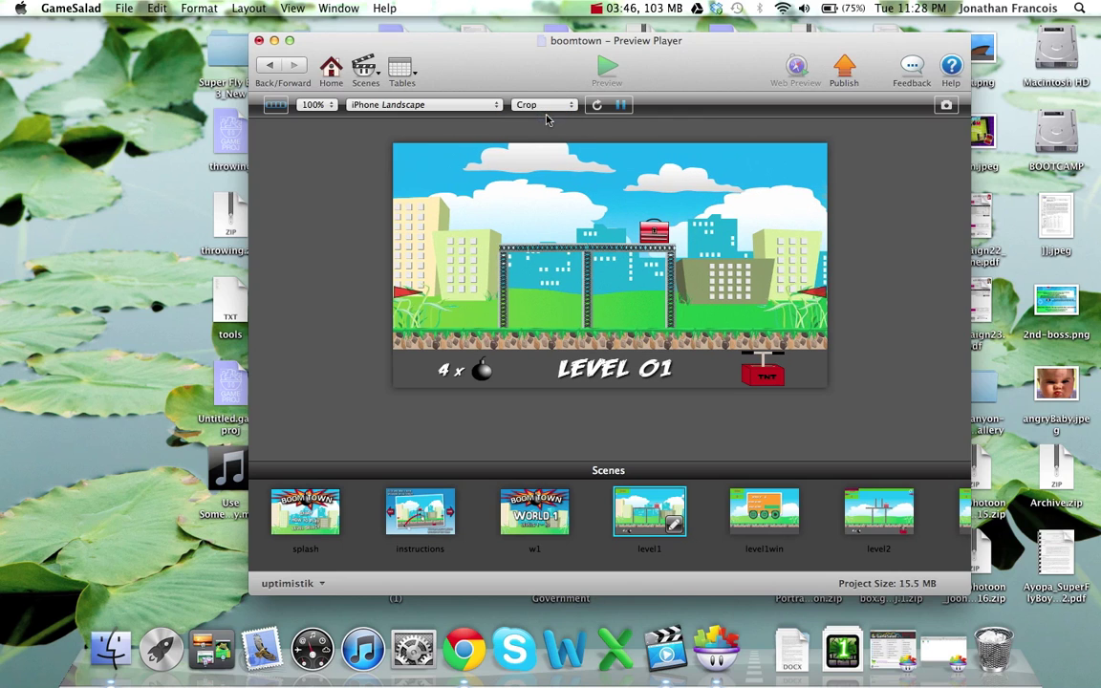